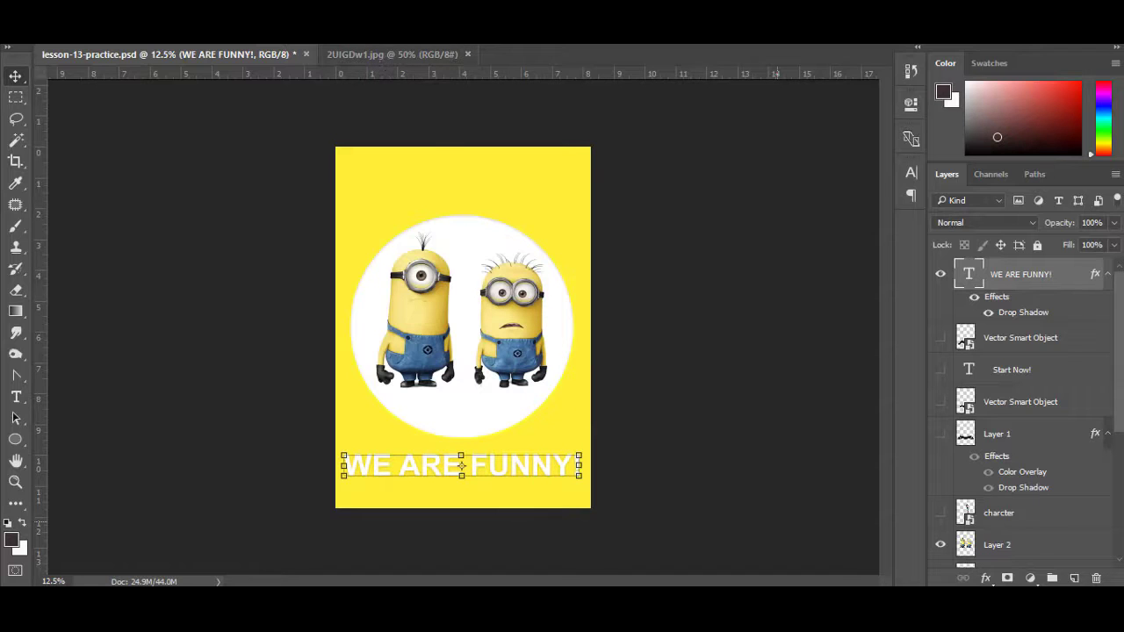
- Open the File menu with Alt+F on the lesson-13-practice poster
key("alt+f")
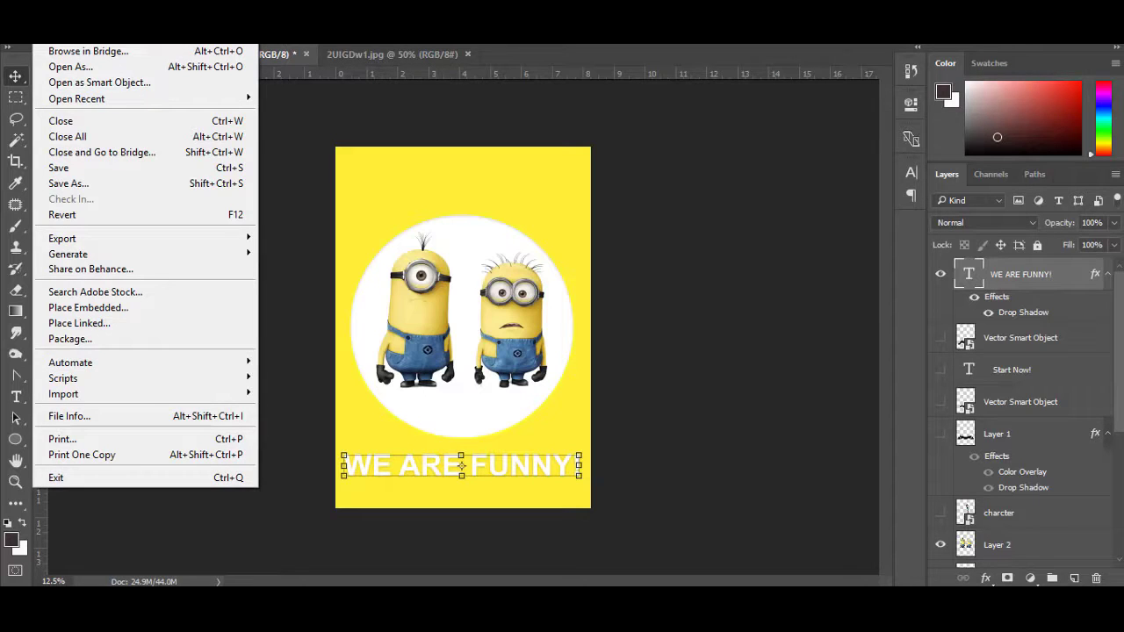
- Create a blank A4 document (210×297 mm, 300 ppi), then return to the lesson-13-practice poster
key("ctrl+n")
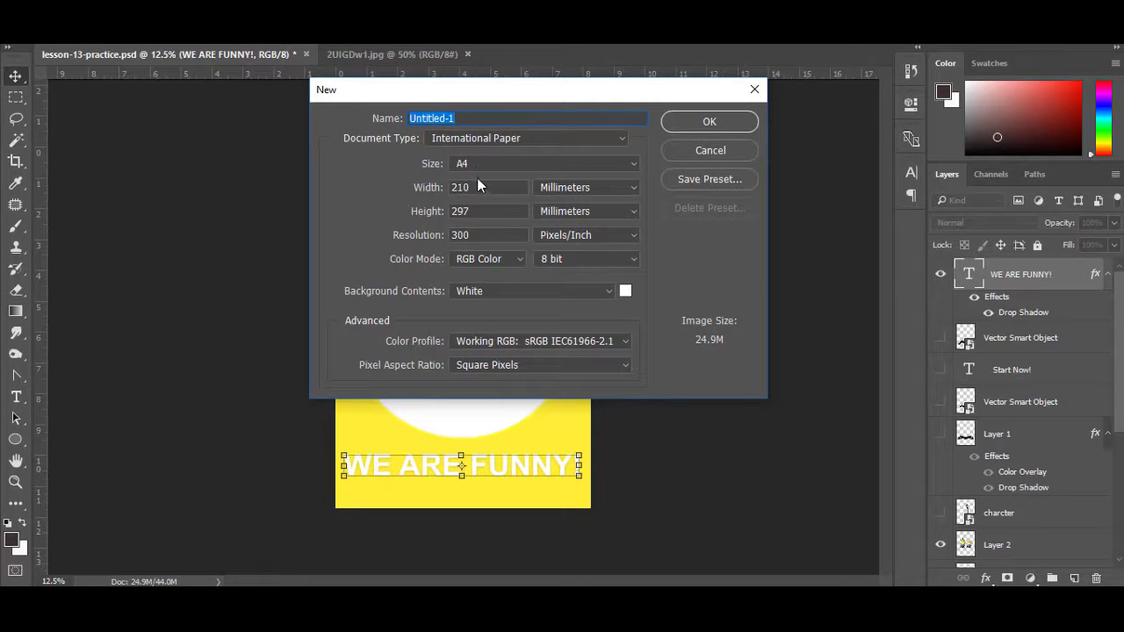
left_click(691, 125)
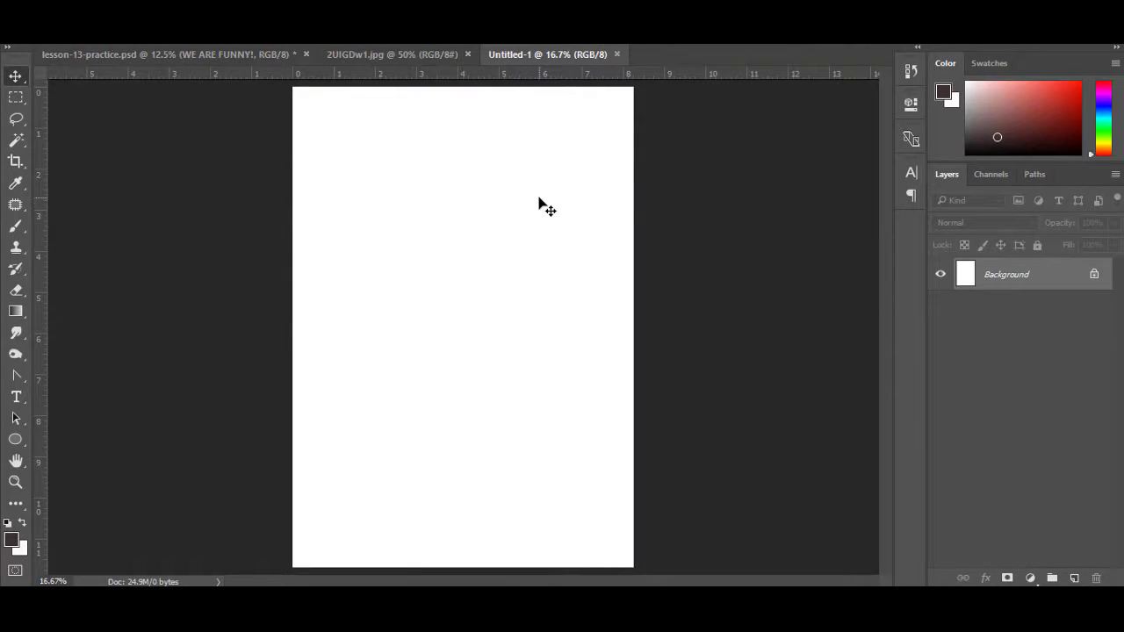
key("ctrl+minus")
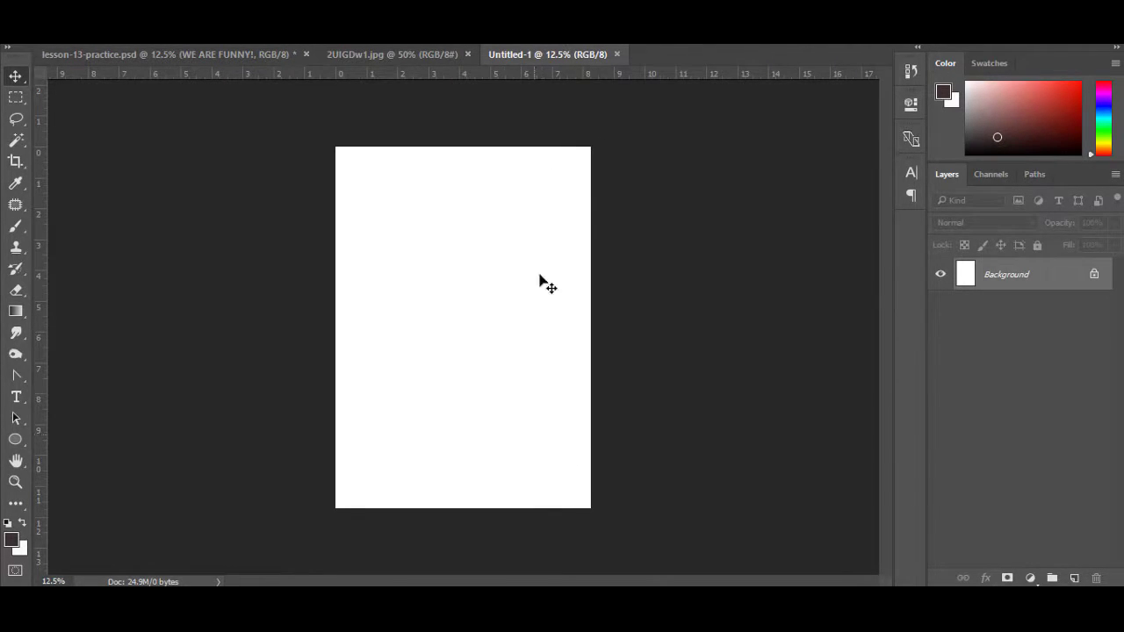
left_click(385, 48)
left_click(271, 54)
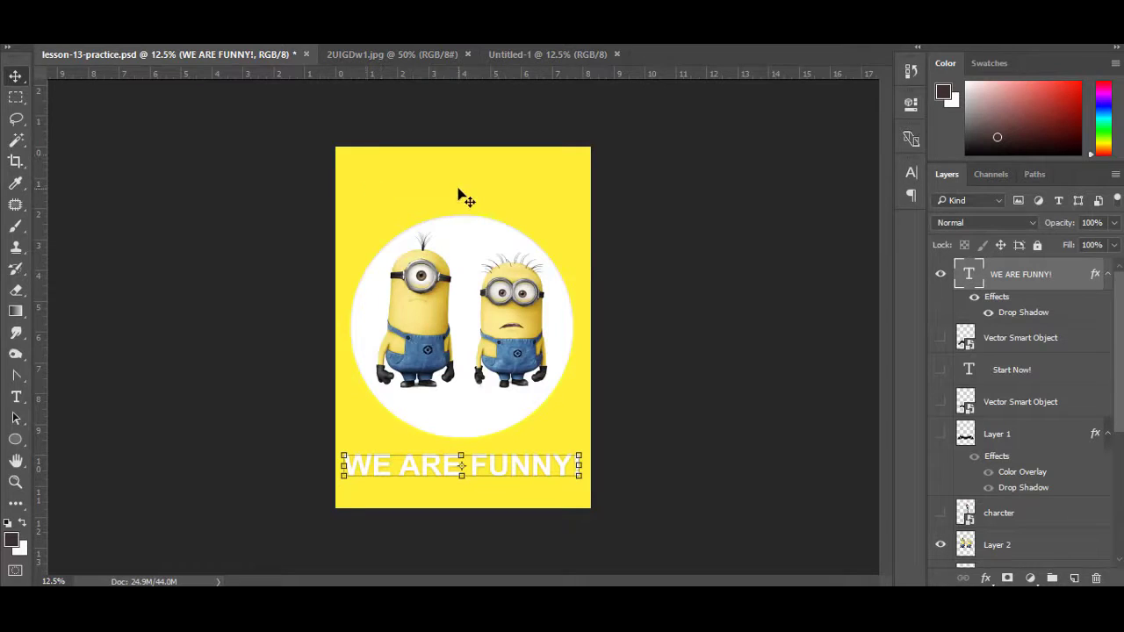
- Go back to the blank A4 document and convert its Background into Layer 0
left_click(523, 56)
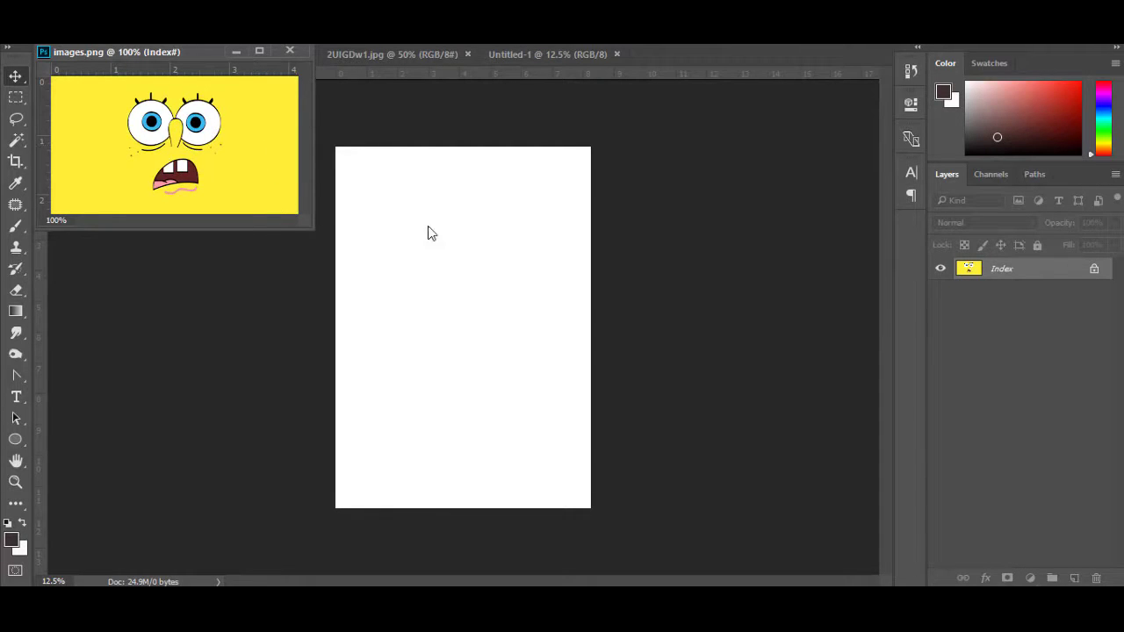
left_click(468, 240)
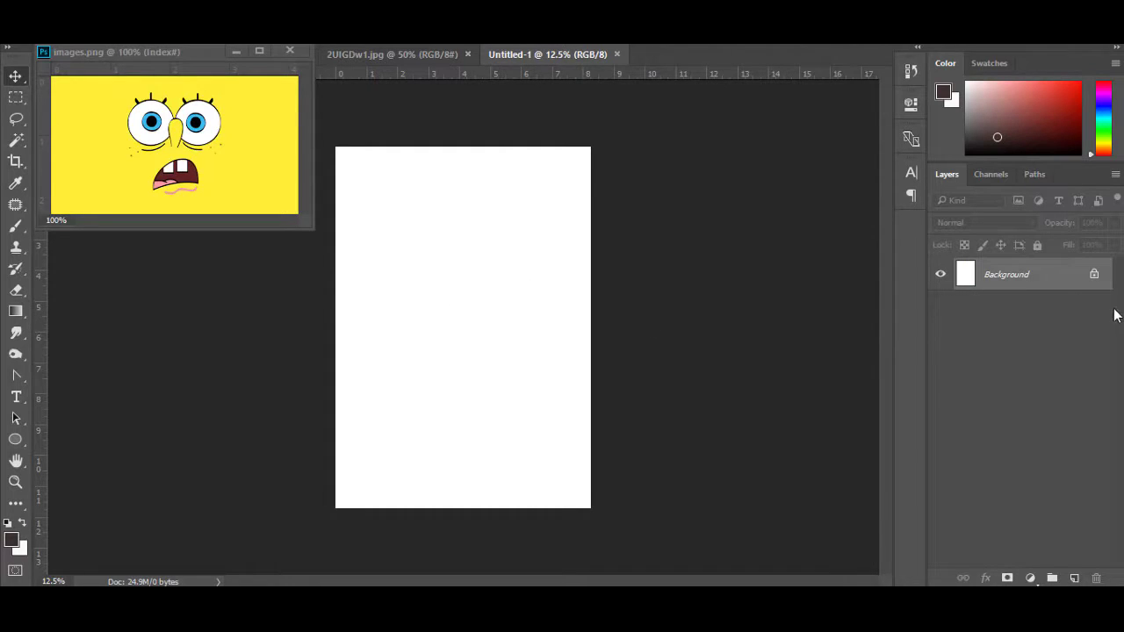
double_click(1058, 275)
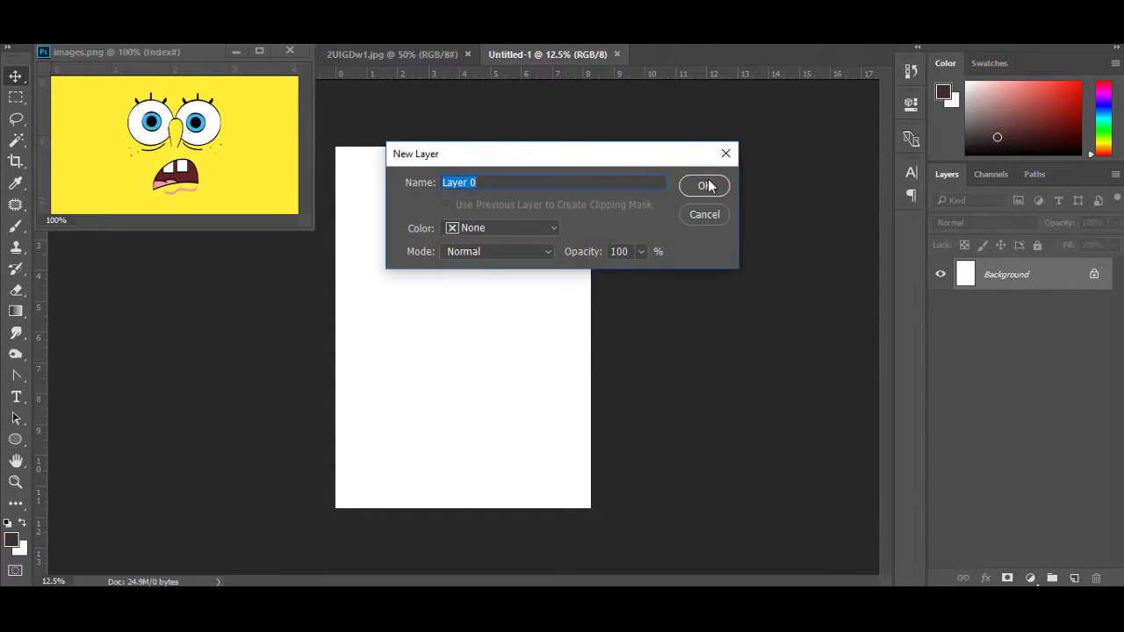
key("Return")
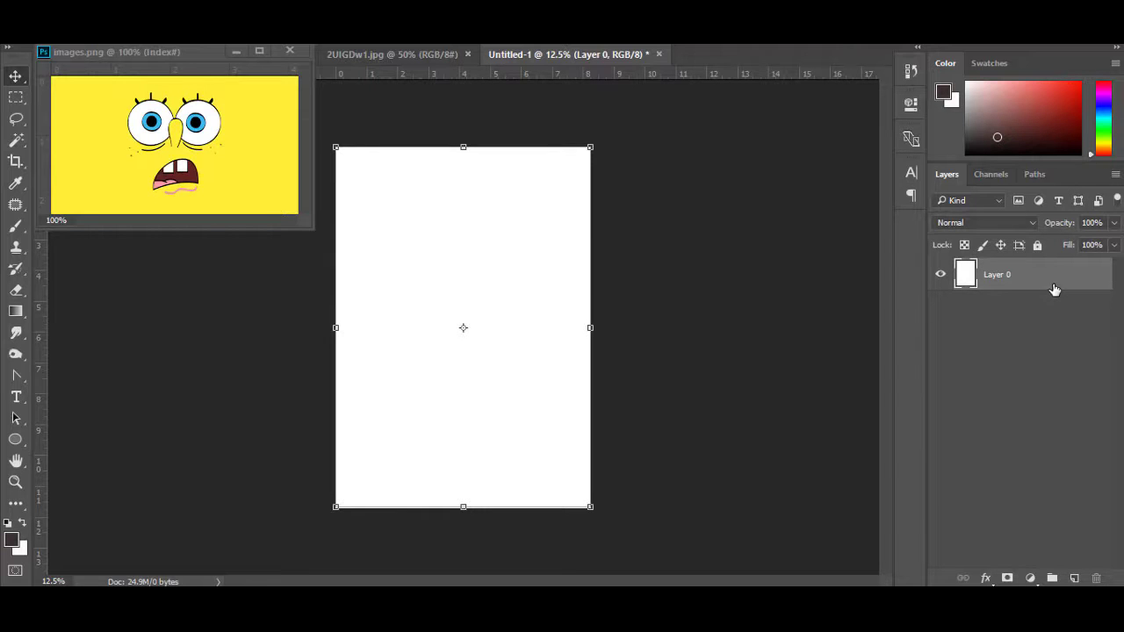
- Give Layer 0 a yellow #ffee34 Color Overlay sampled from the SpongeBob image
double_click(1053, 290)
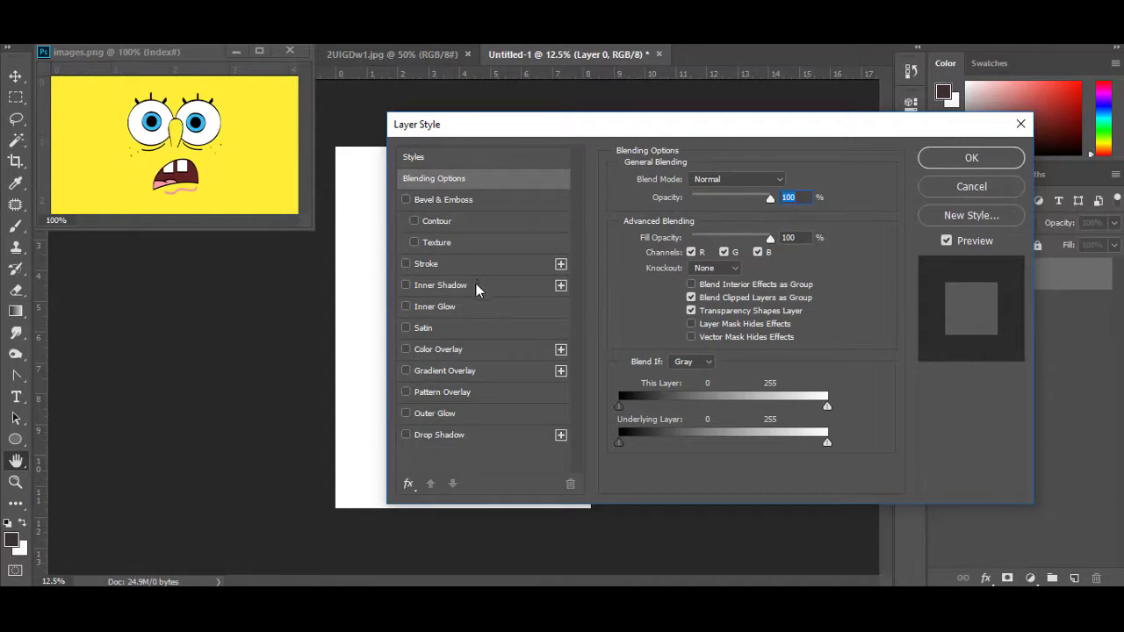
left_click(446, 351)
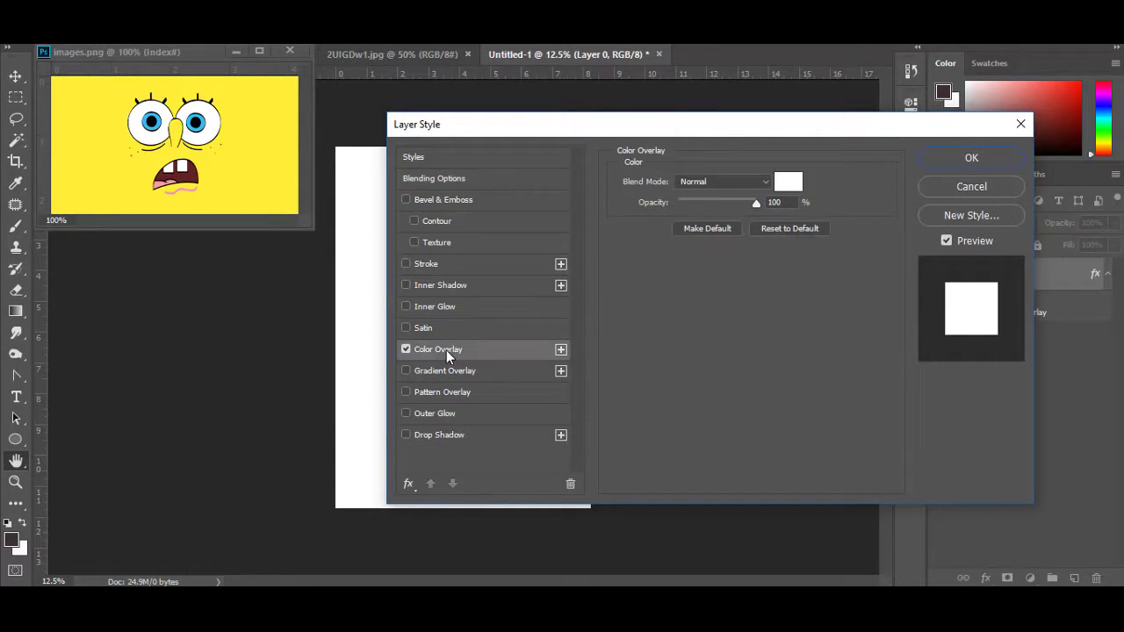
left_click(787, 182)
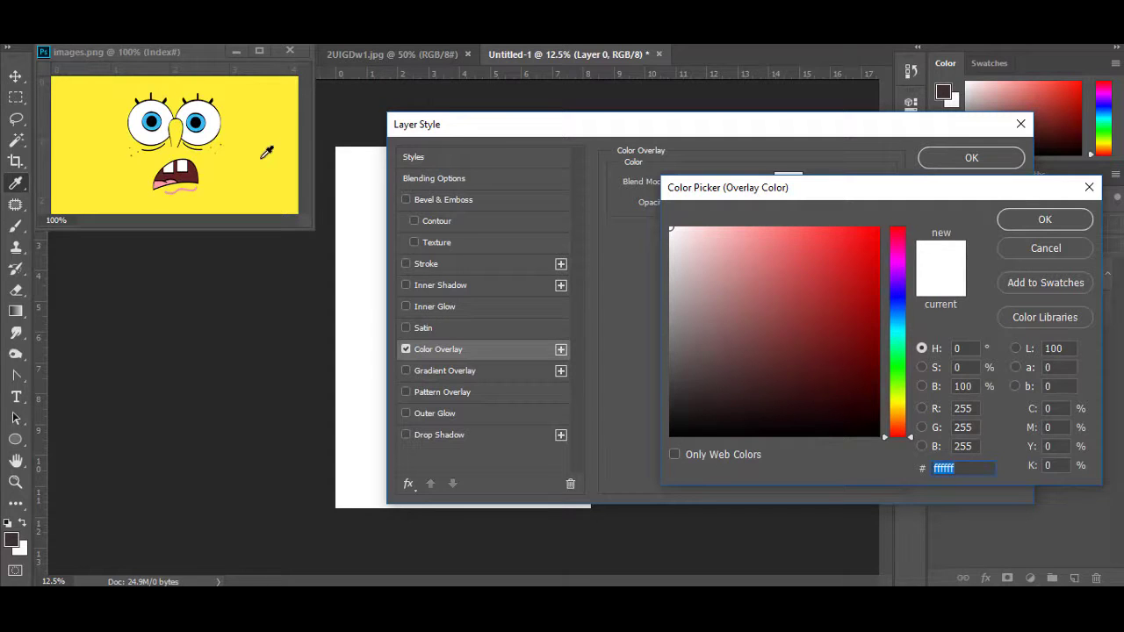
left_click(266, 152)
left_click(1044, 220)
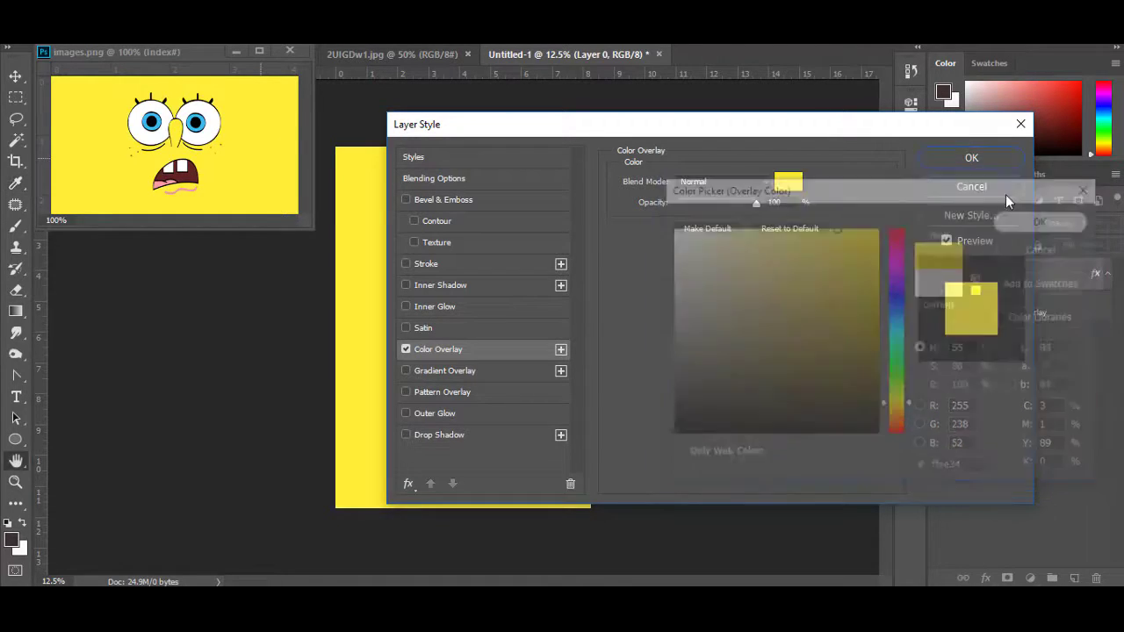
left_click(968, 156)
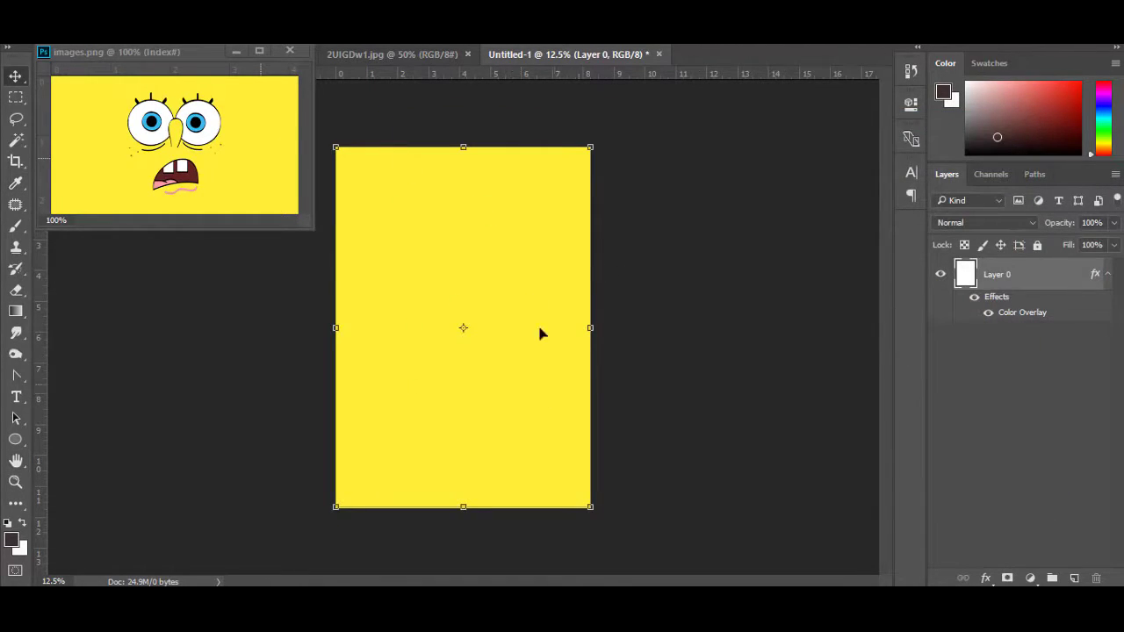
- Close the images.png SpongeBob window and bring up the 2UIGDw1.jpg minions photo
left_click(288, 52)
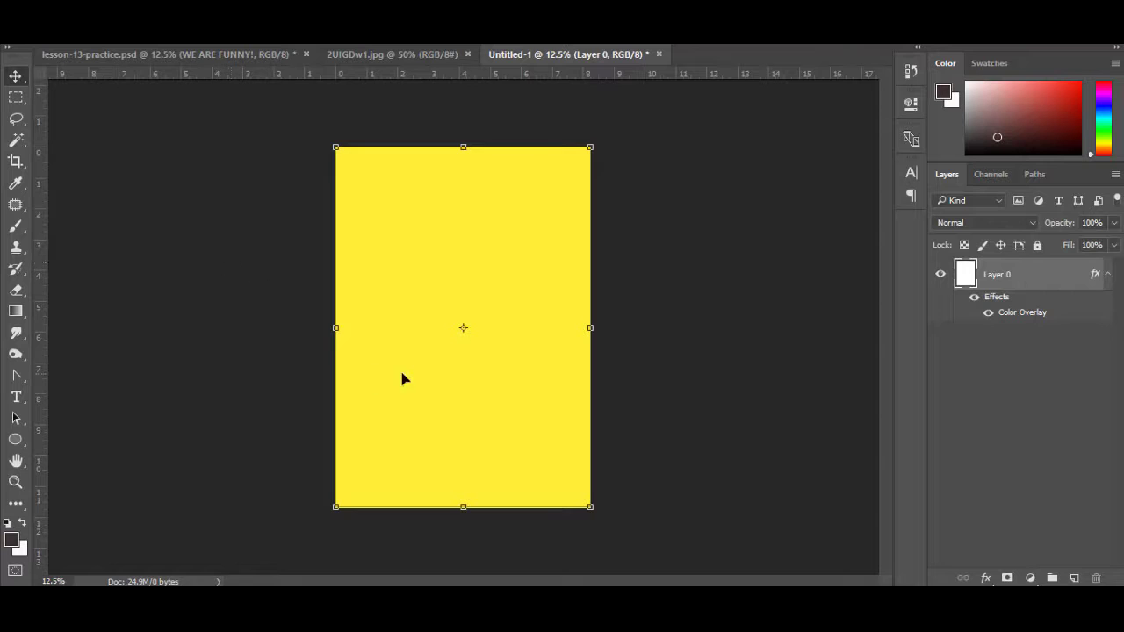
left_click(257, 55)
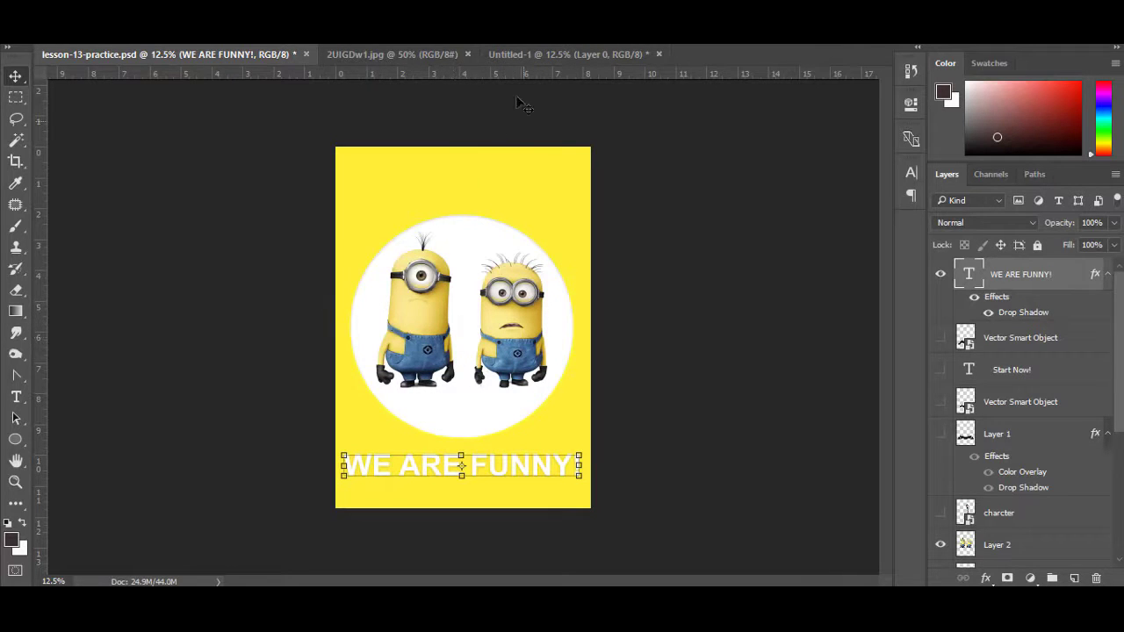
left_click(515, 54)
left_click_drag(391, 54, 175, 52)
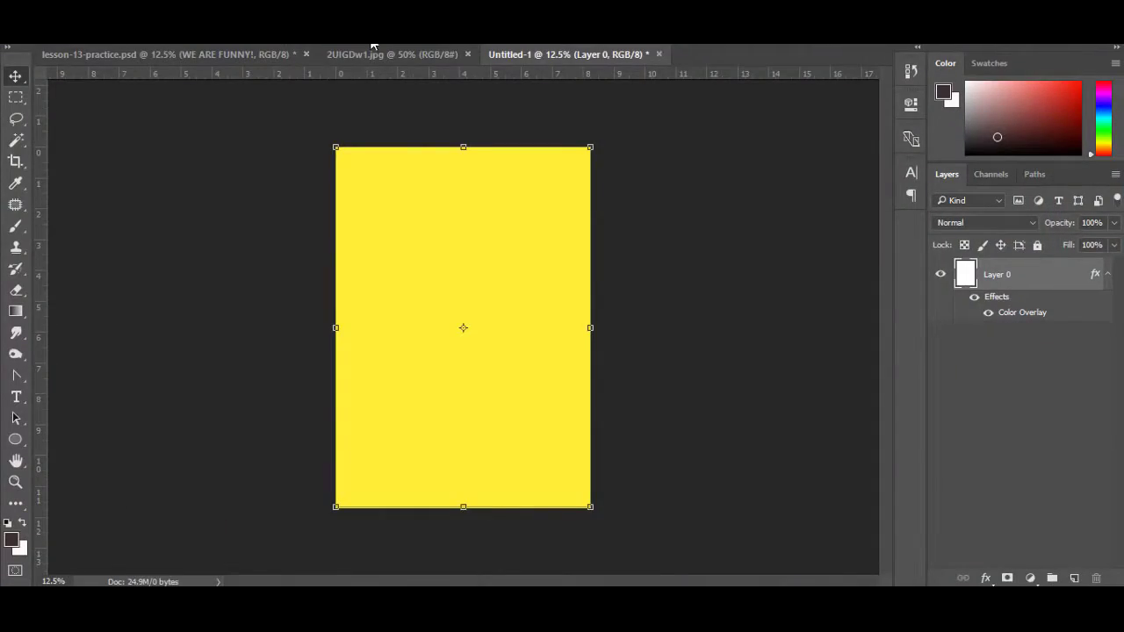
left_click(371, 54)
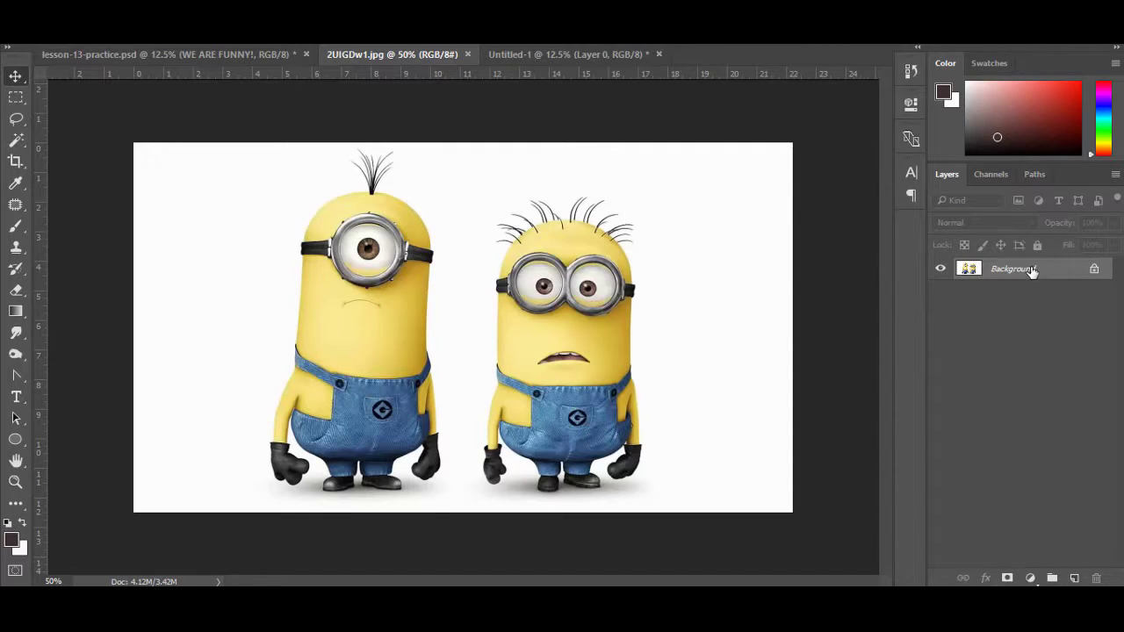
- Fill a narrow column near the right edge of the minions photo with white
left_click(13, 99)
left_click_drag(756, 176, 744, 454)
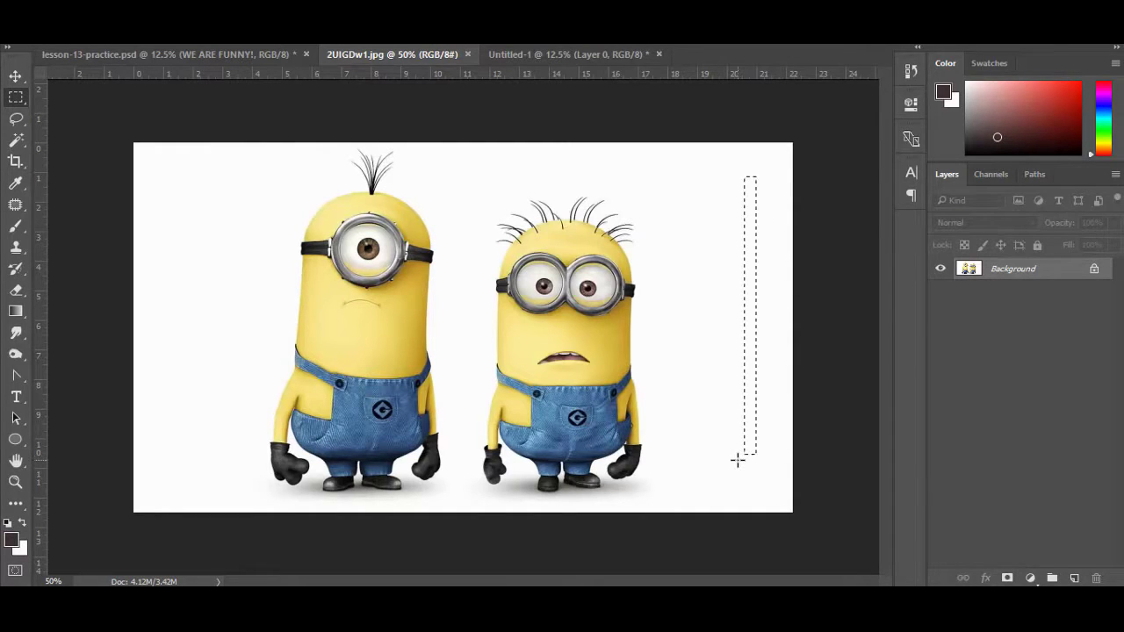
key("shift+F5")
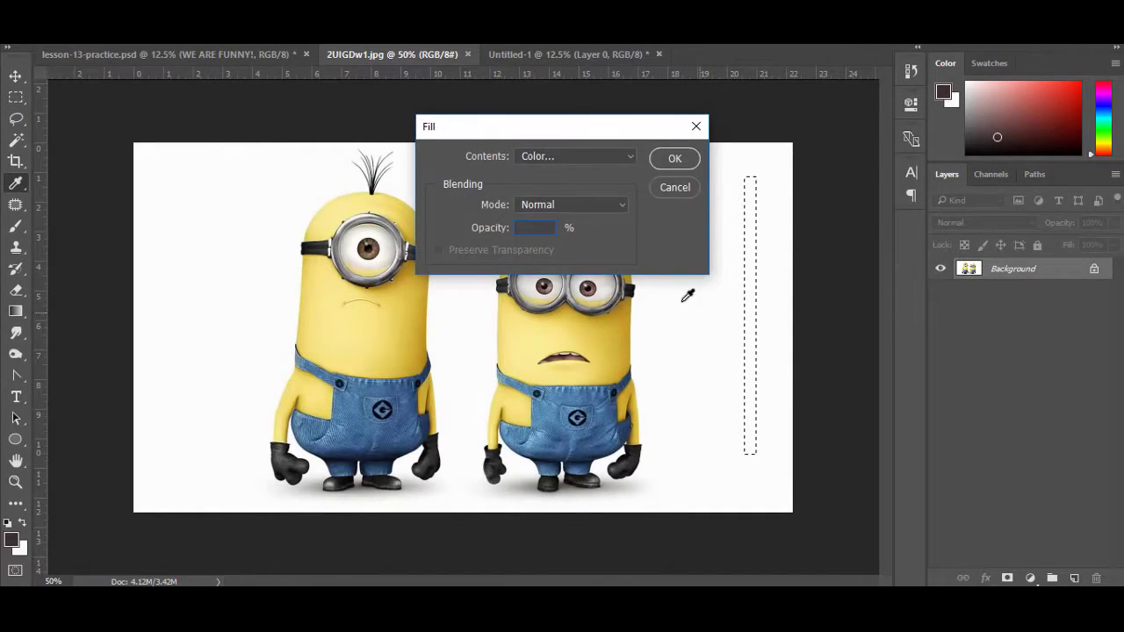
left_click(697, 128)
left_click(15, 75)
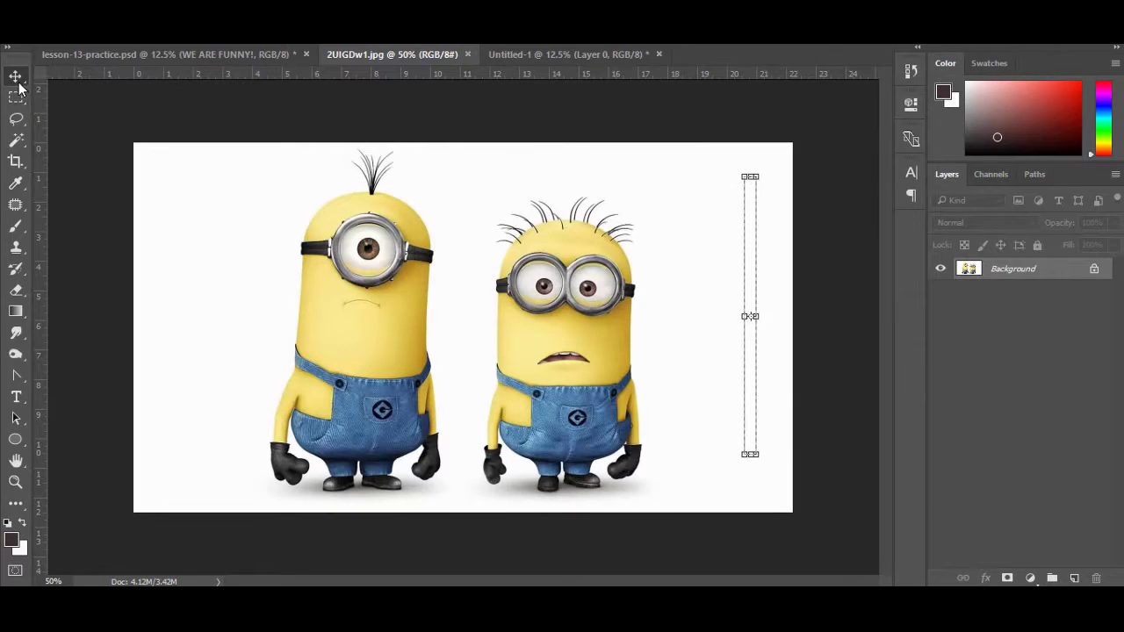
key("shift+F5")
left_click(671, 158)
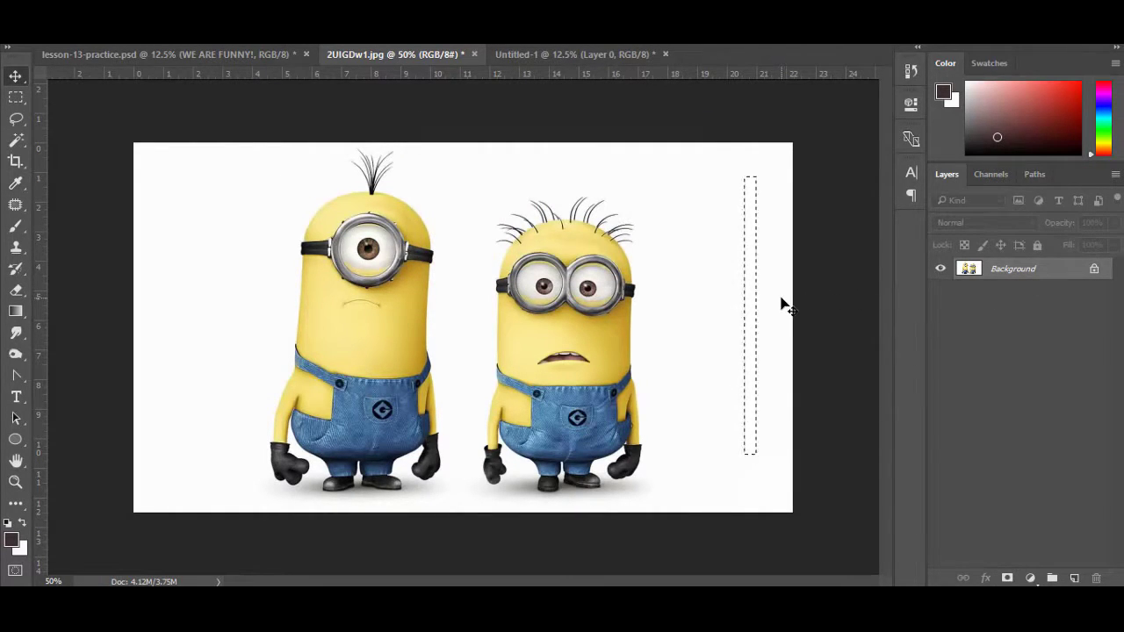
key("shift+F5")
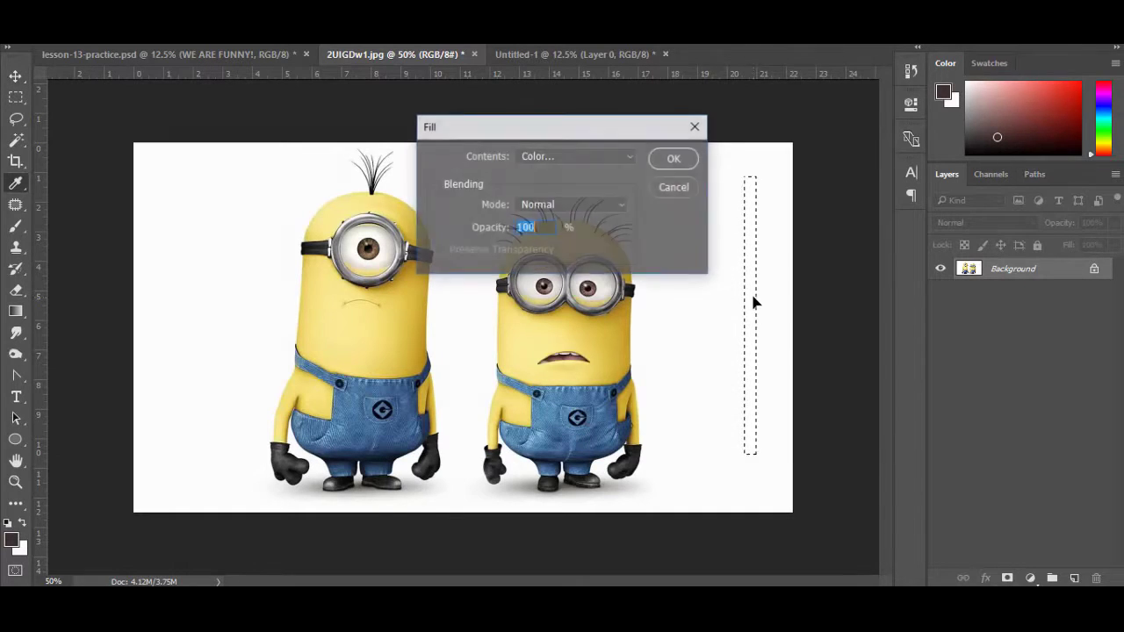
left_click(695, 126)
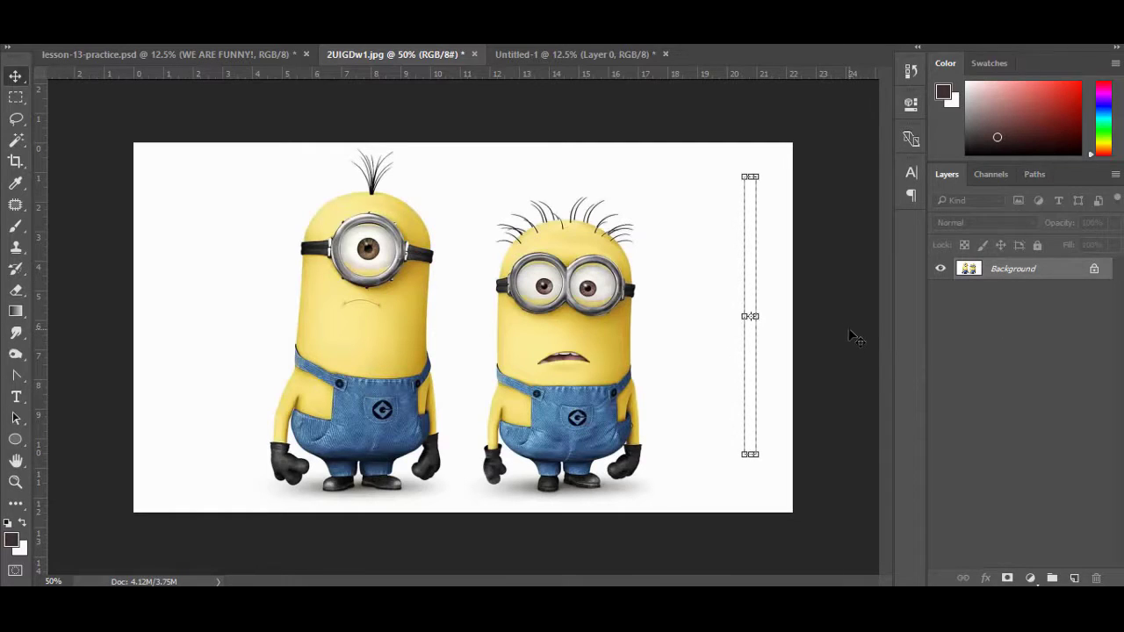
key("ctrl+d")
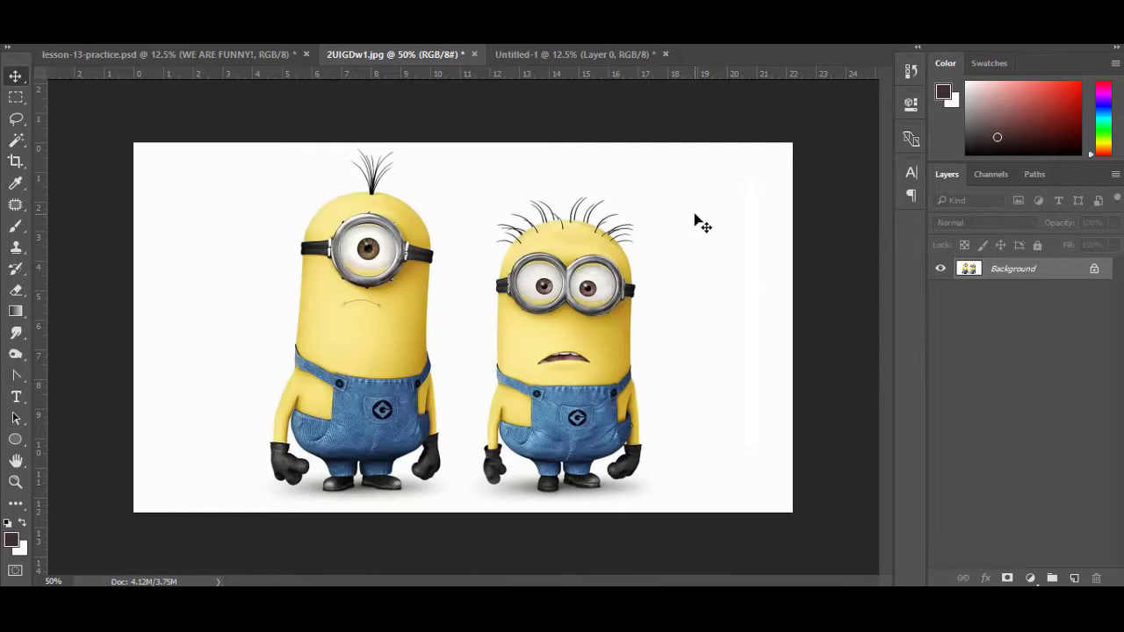
left_click(16, 140)
- Magic Wand the white background, unlock the layer as Layer 0, and delete the white
left_click(678, 221)
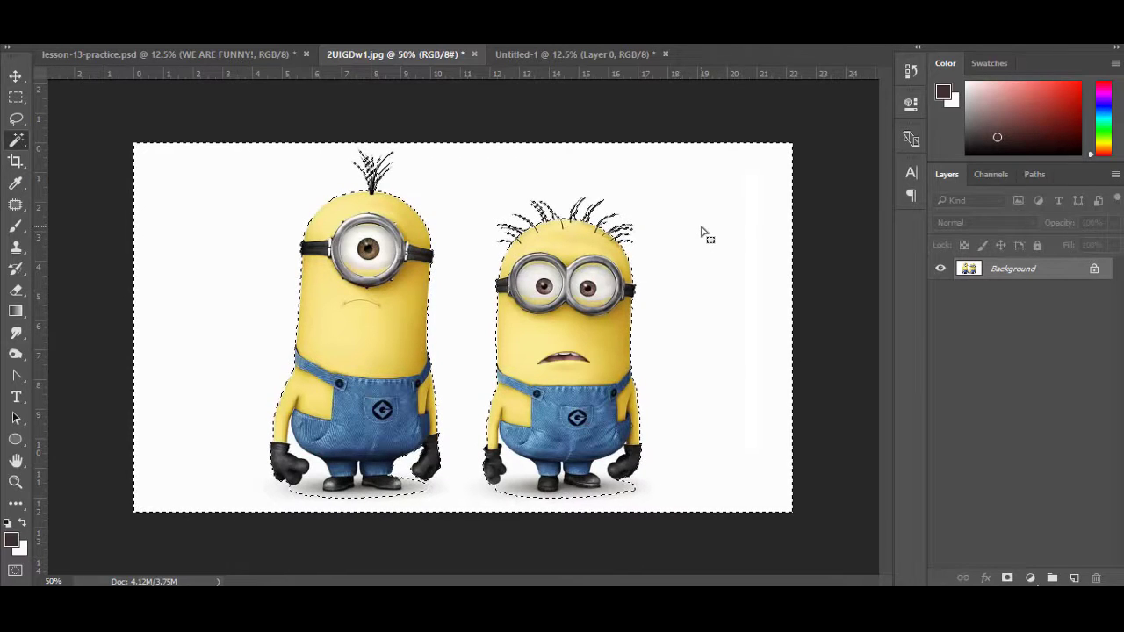
key("shift+F5")
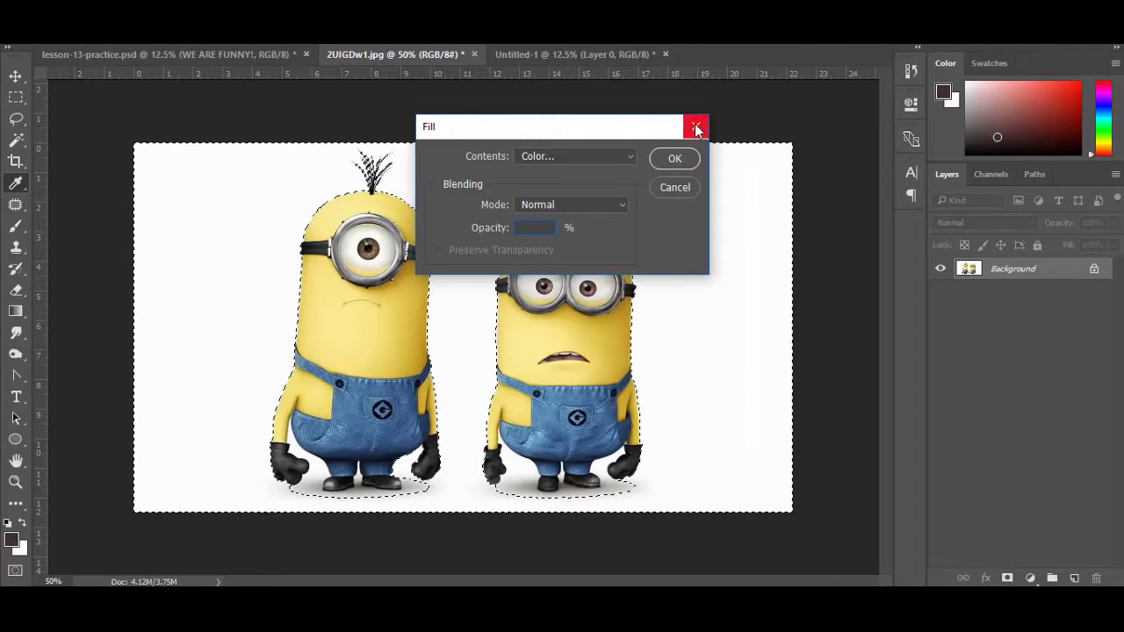
left_click(691, 128)
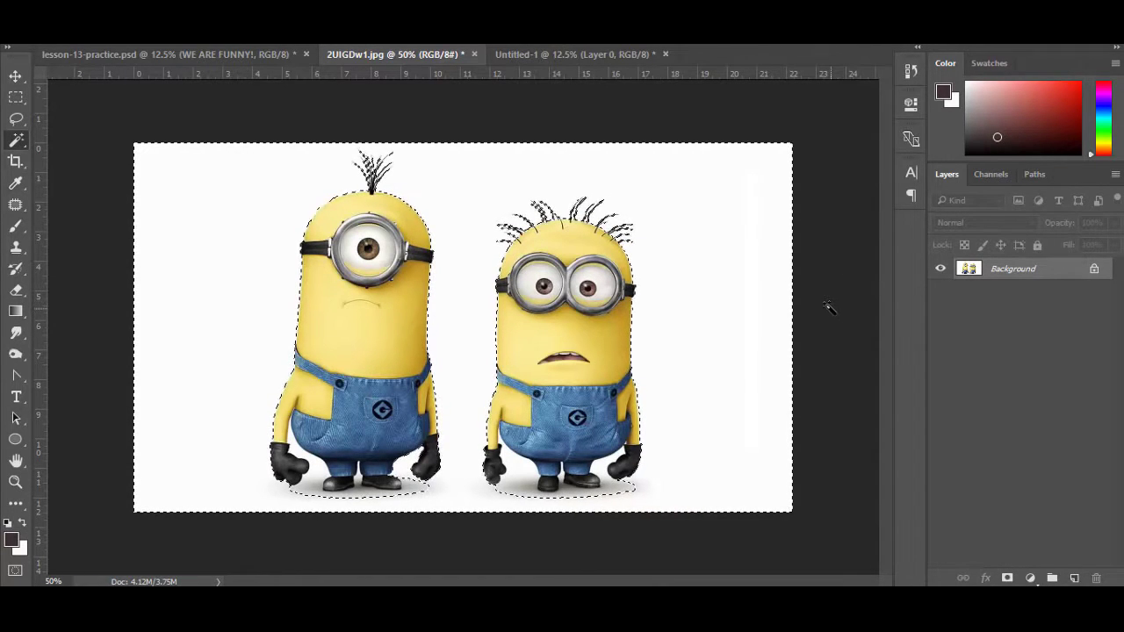
double_click(1016, 269)
left_click(716, 189)
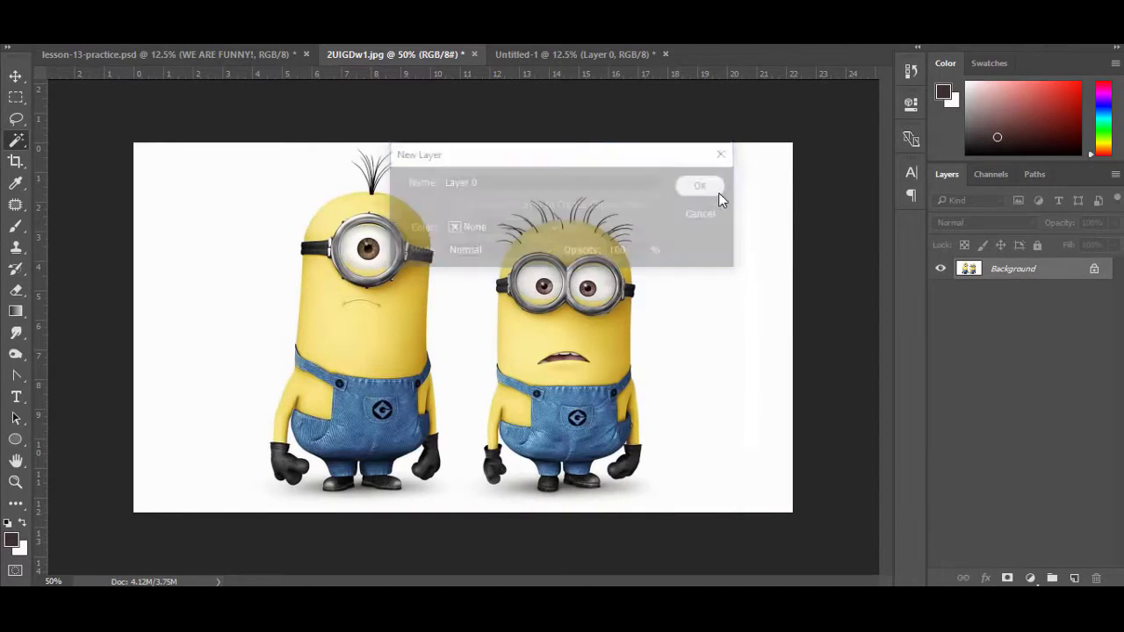
key("Delete")
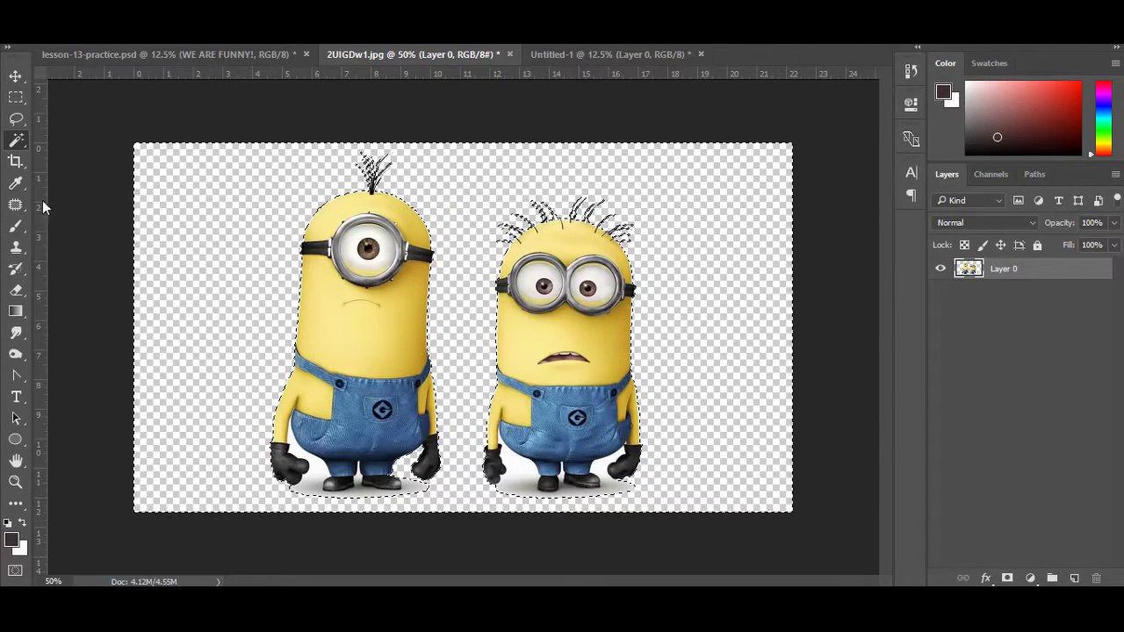
left_click(19, 148)
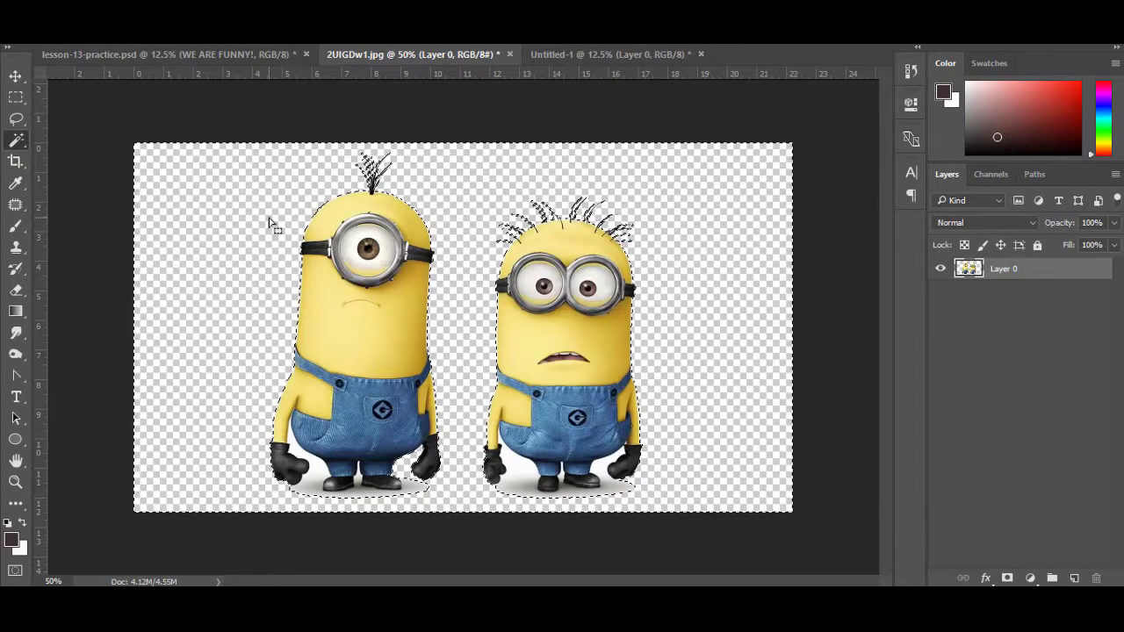
key("ctrl+d")
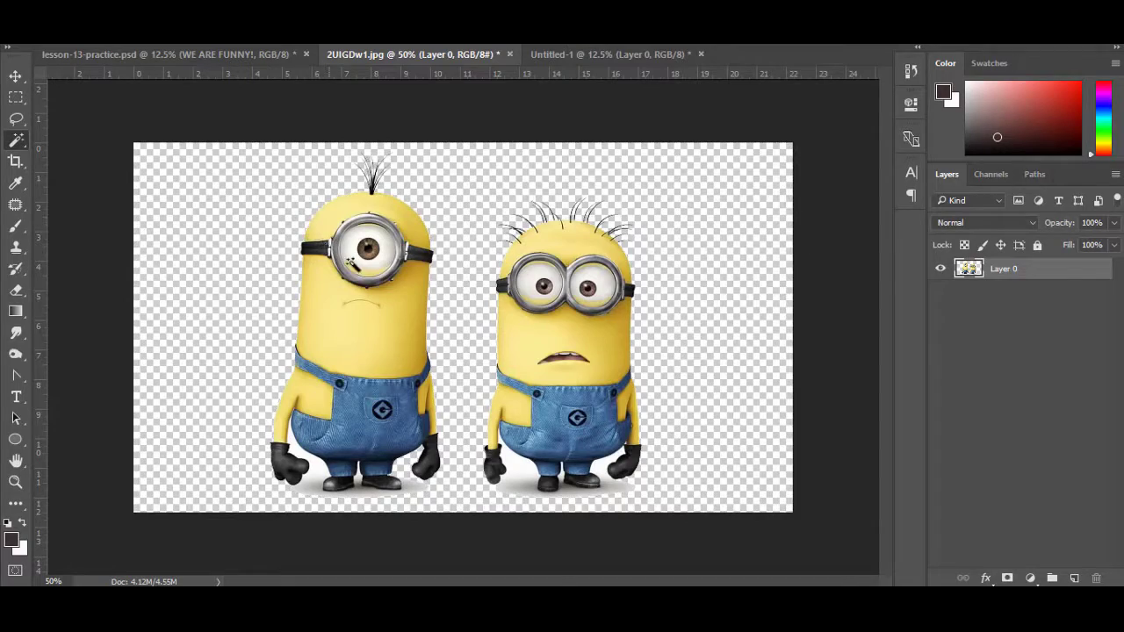
- At 100% zoom, delete the grey shadows under the right minion's feet and glove
key("ctrl+1")
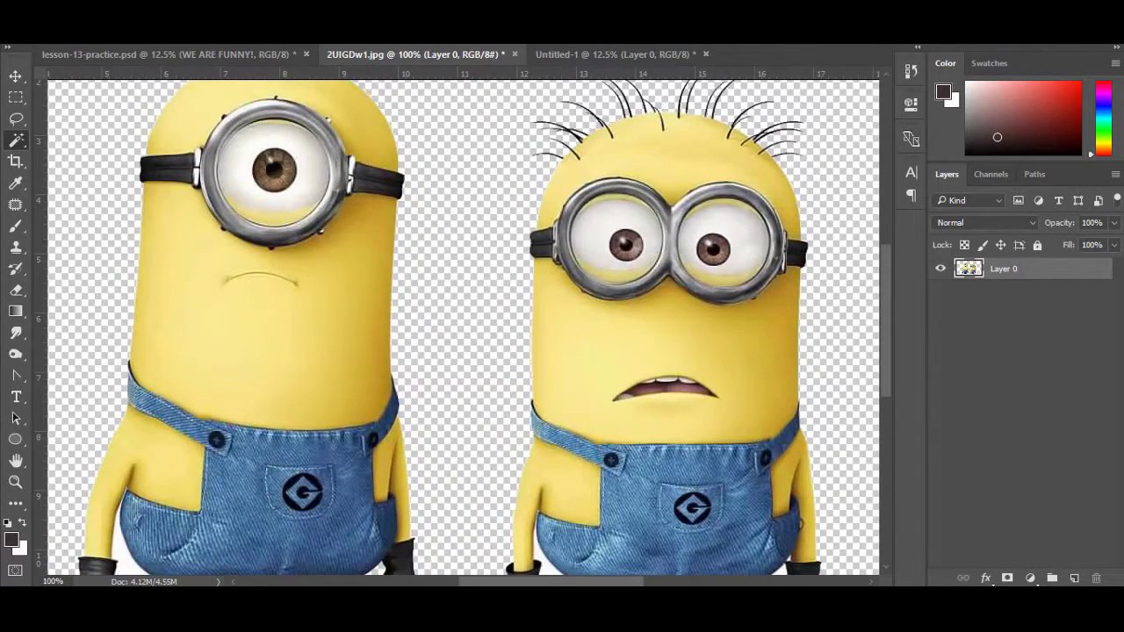
mouse_move(692, 339)
left_mouse_down()
mouse_move(606, 284)
mouse_move(635, 409)
left_mouse_up()
left_click(498, 386)
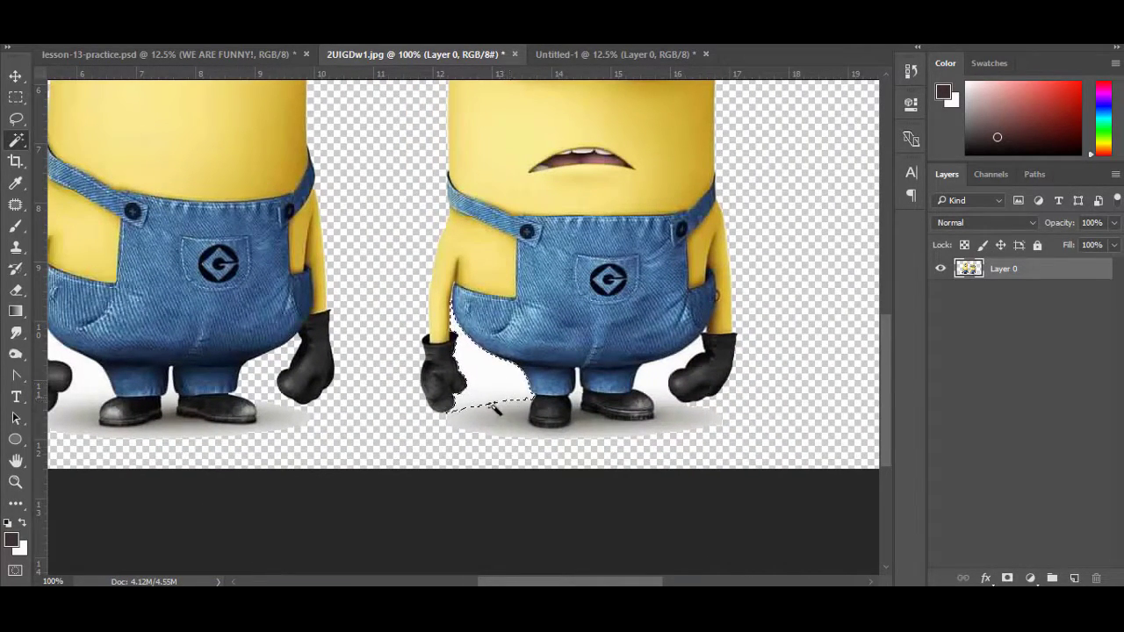
left_click(506, 423)
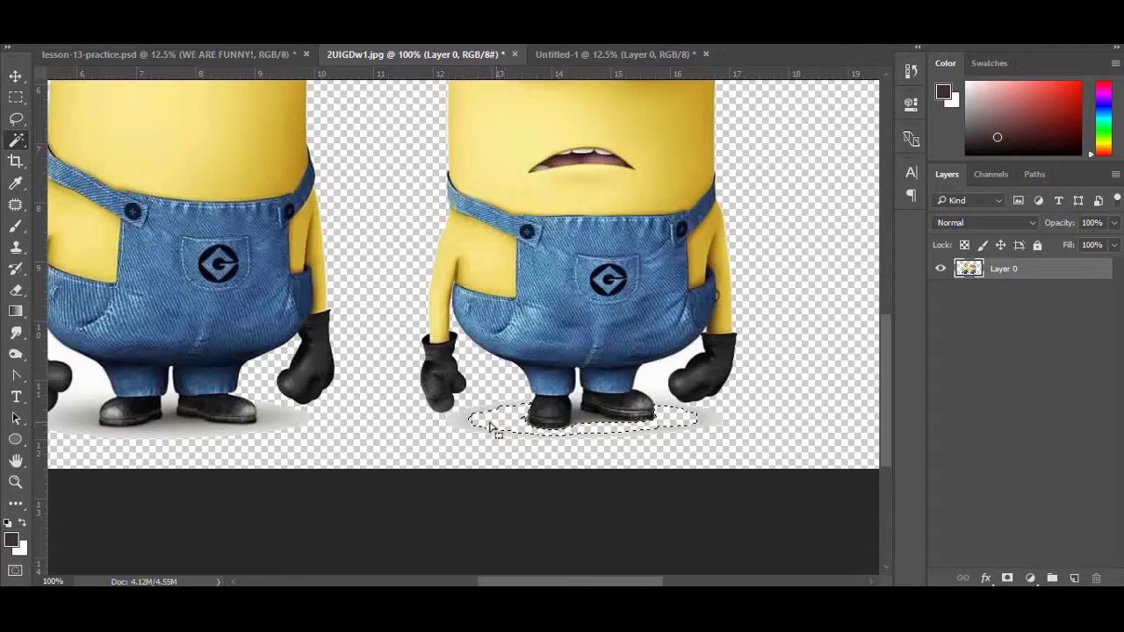
left_click(478, 422, "shift")
left_click(516, 441, "shift")
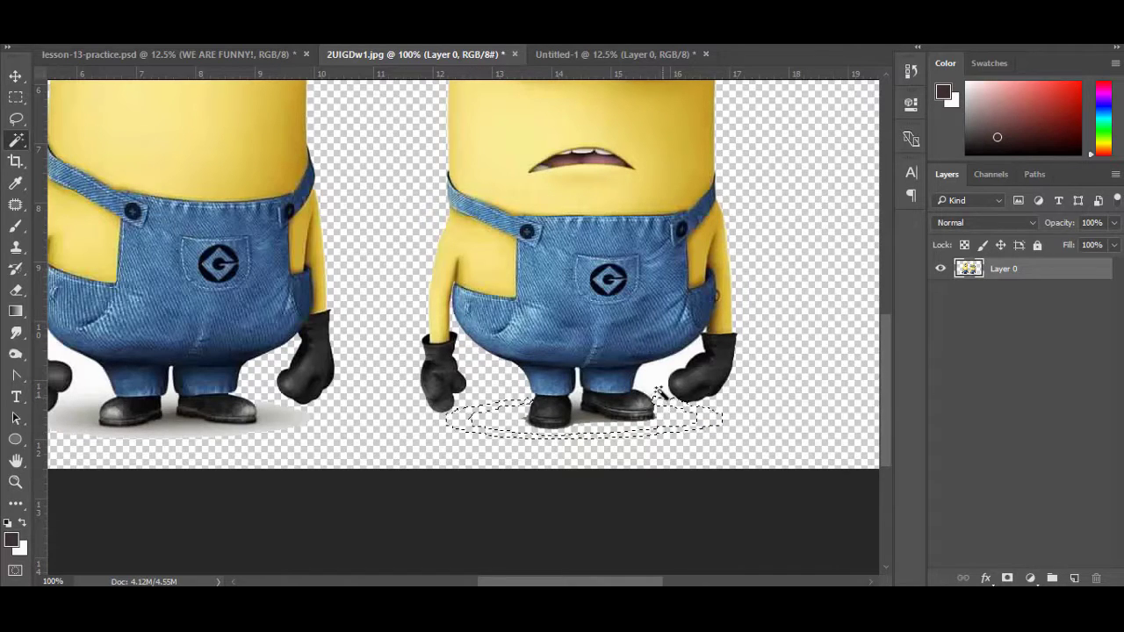
key("Delete")
left_click(672, 408)
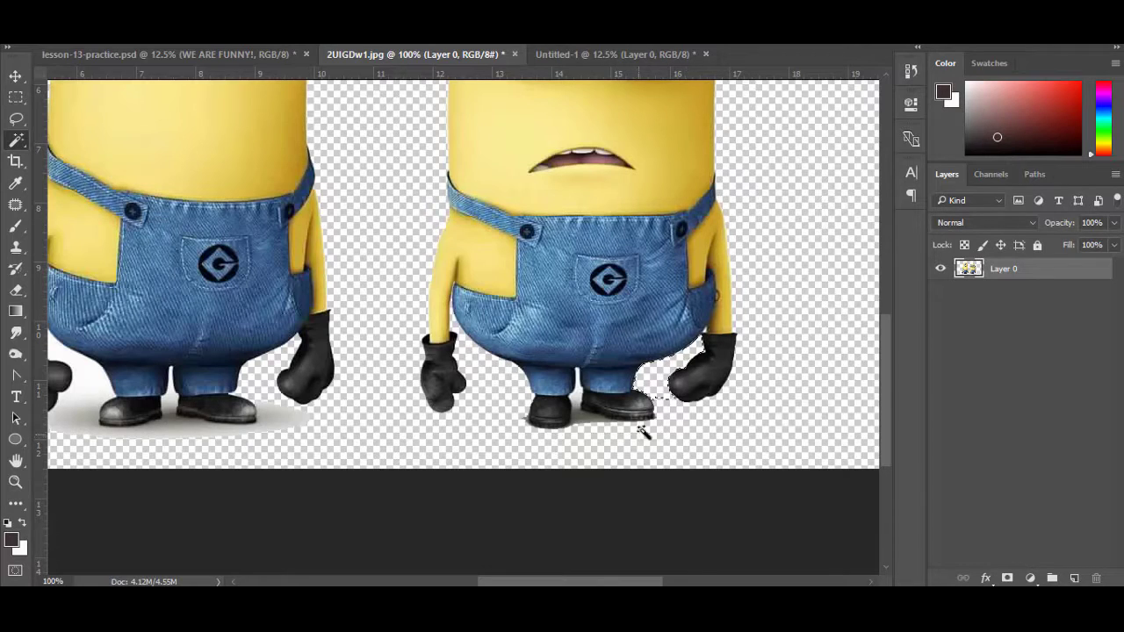
key("Delete")
key("ctrl+d")
- Delete the grey shadow under the left minion's shoes
left_click_drag(300, 331, 489, 307)
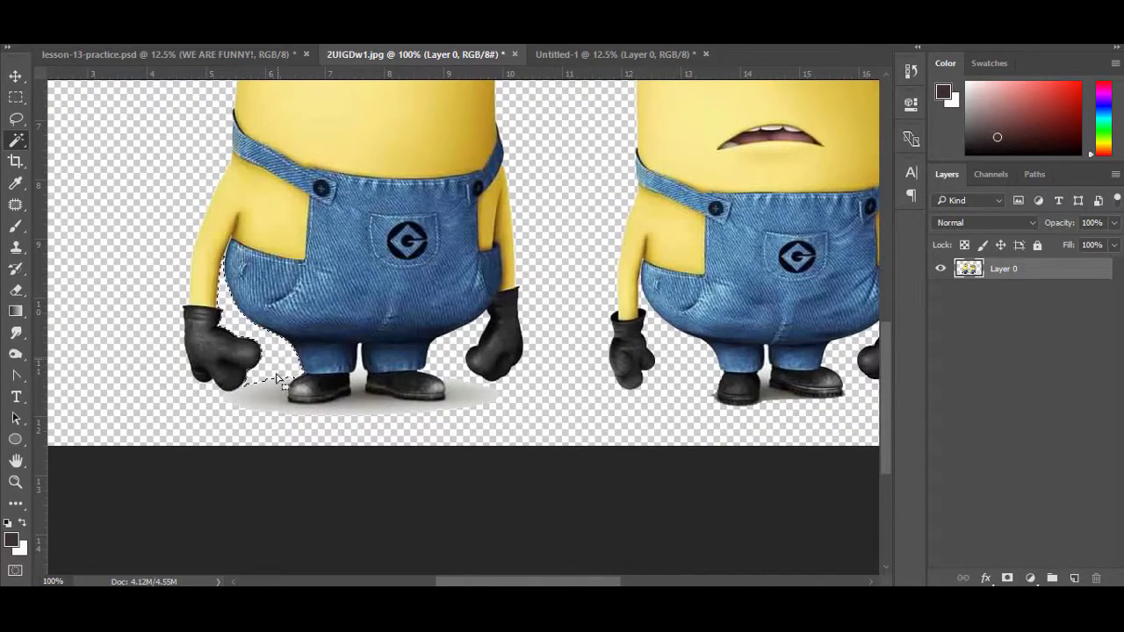
left_click(298, 391)
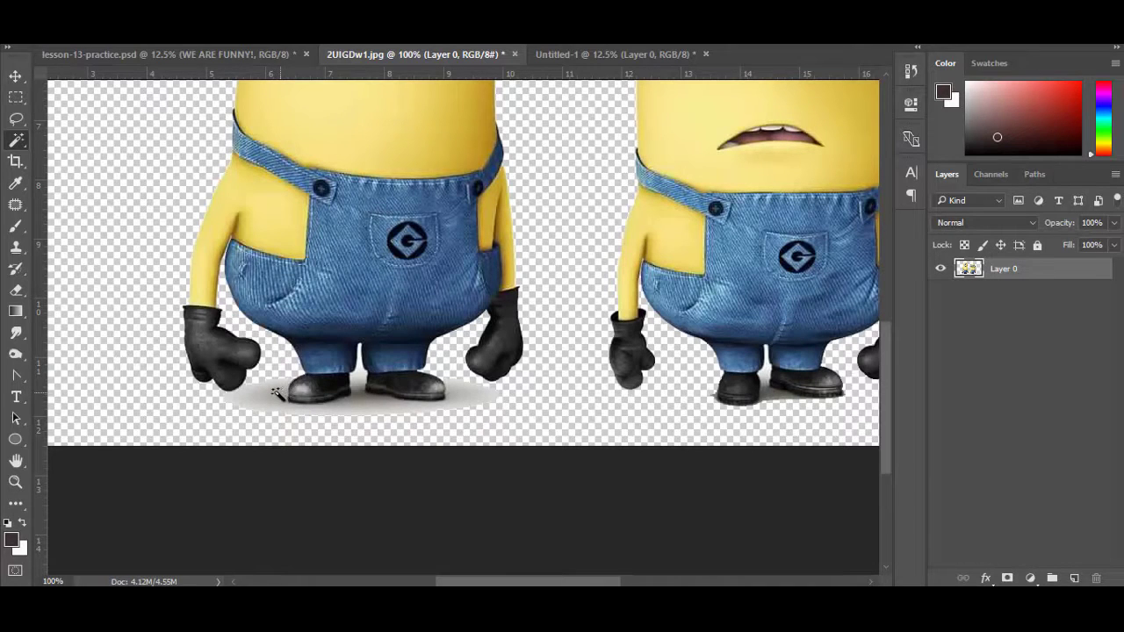
left_click(275, 399, "shift")
left_click(246, 399, "shift")
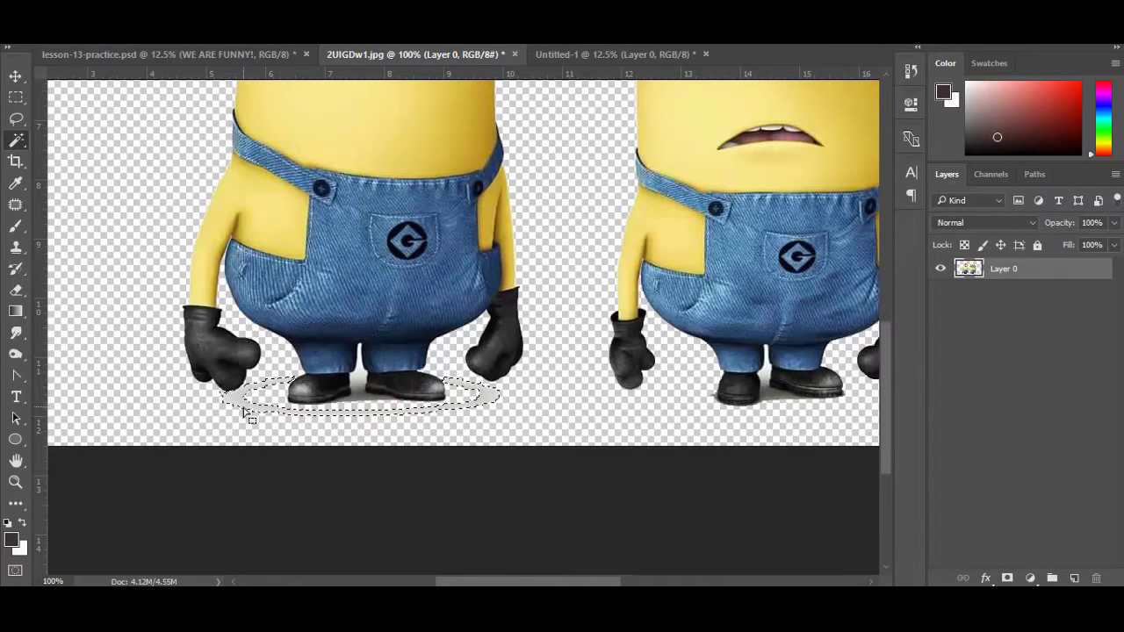
key("Delete")
key("ctrl+d")
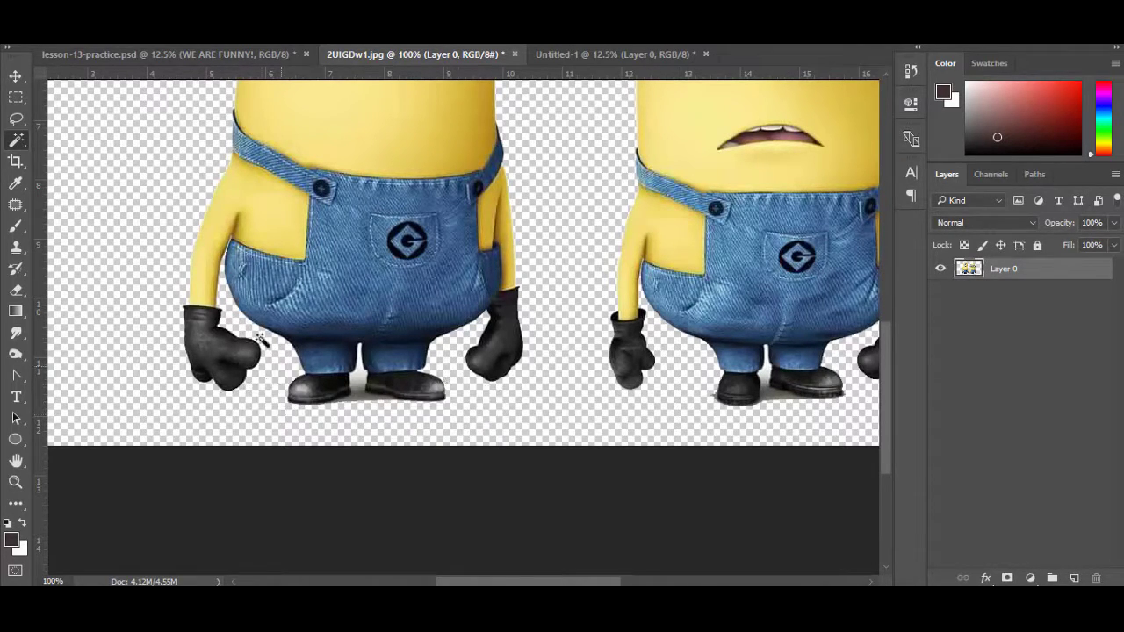
left_click(18, 77)
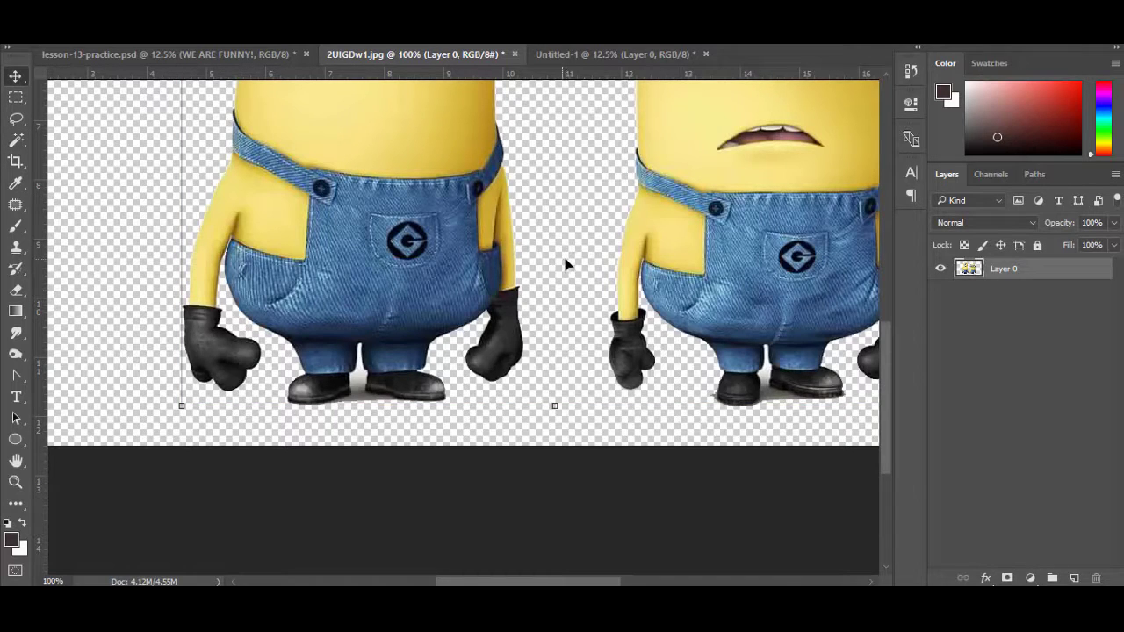
- Float the minions window and drag the minions layer onto the yellow A4 page
scroll(567, 260, "up", 1)
scroll(567, 261, "up", 3)
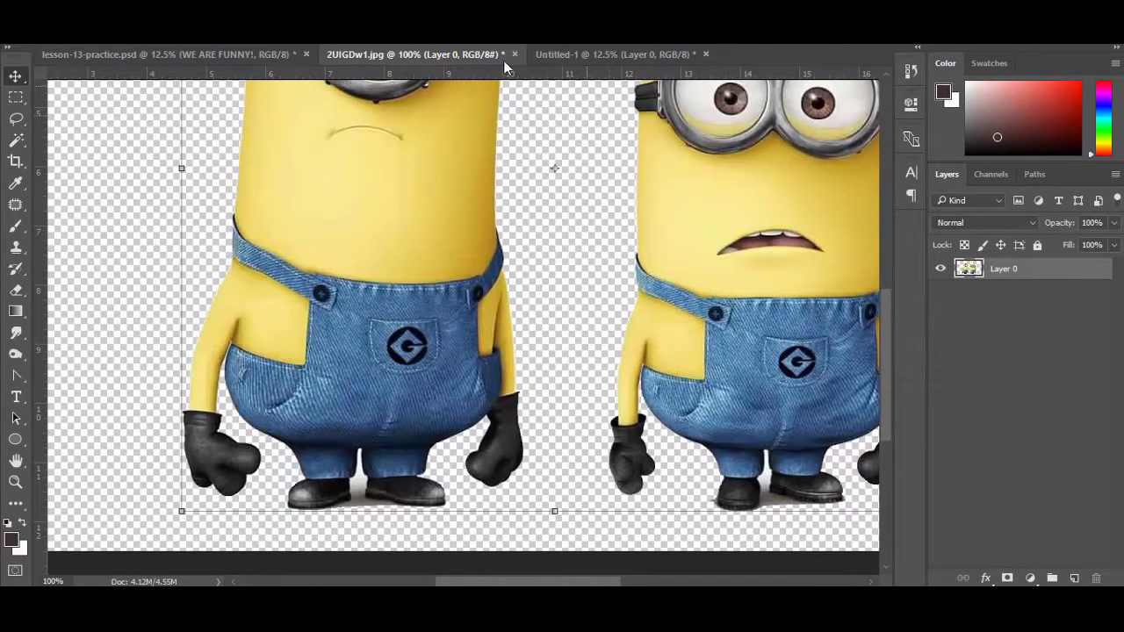
right_click(423, 55)
left_click(469, 115)
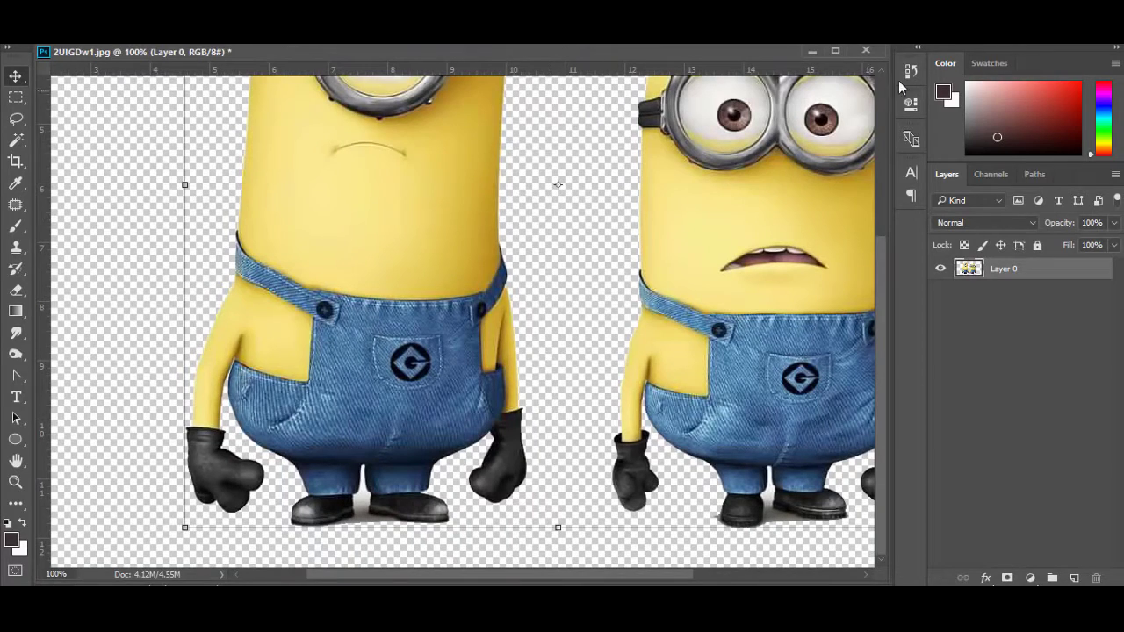
left_click_drag(871, 59, 521, 299)
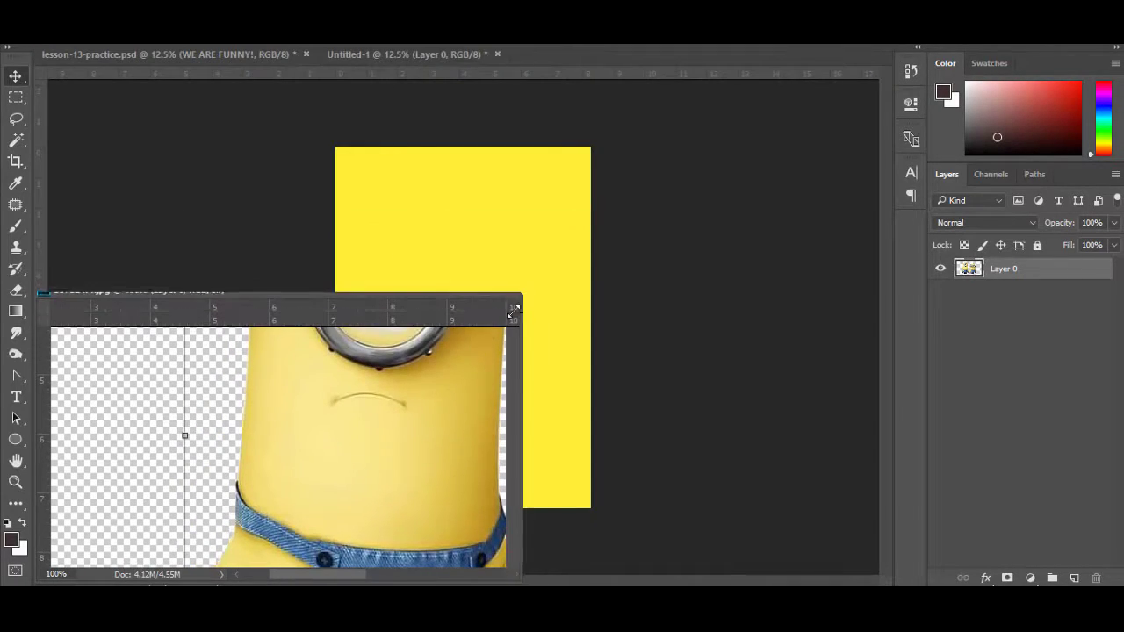
left_click_drag(971, 267, 478, 252)
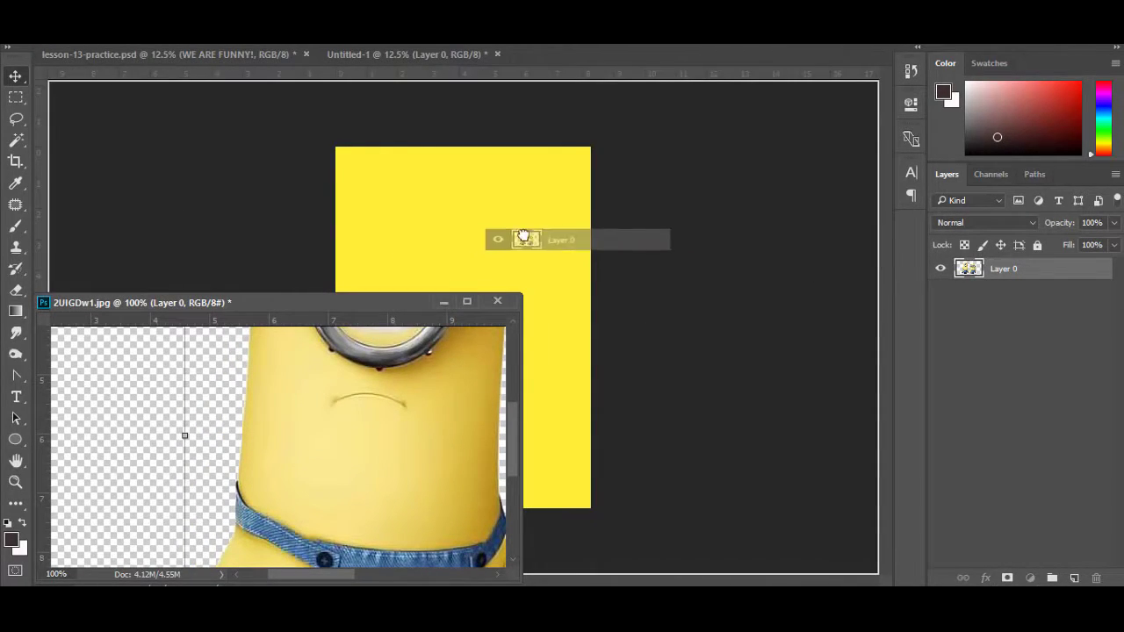
- Enlarge the minions, nudge them slightly lower-left, then view the lesson-13-practice reference
left_click(444, 307)
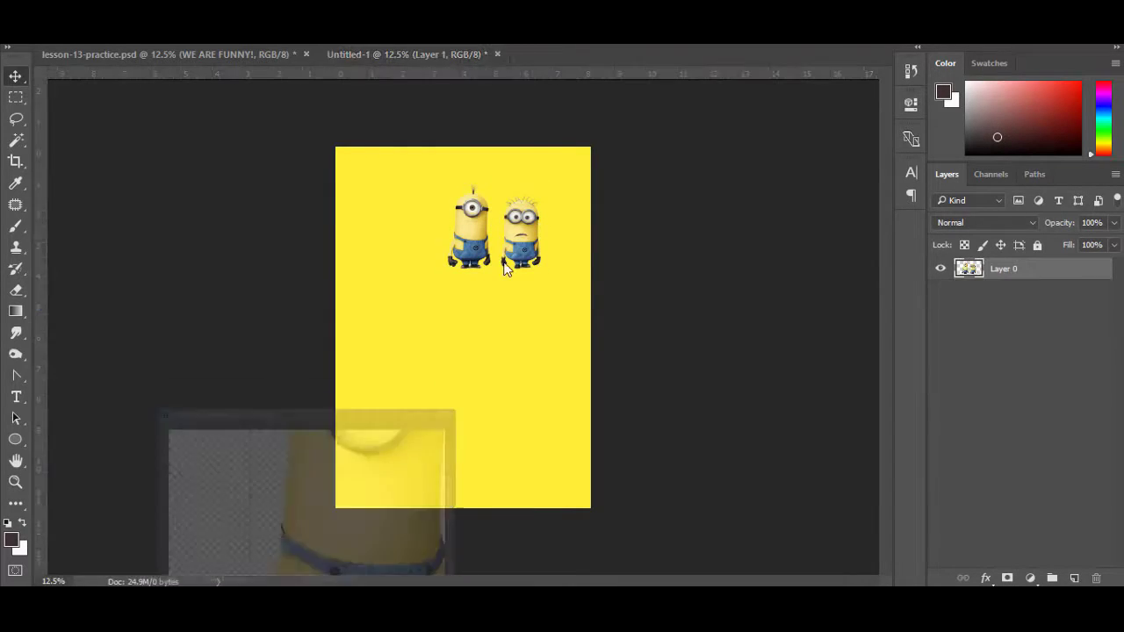
left_click_drag(528, 244, 527, 309)
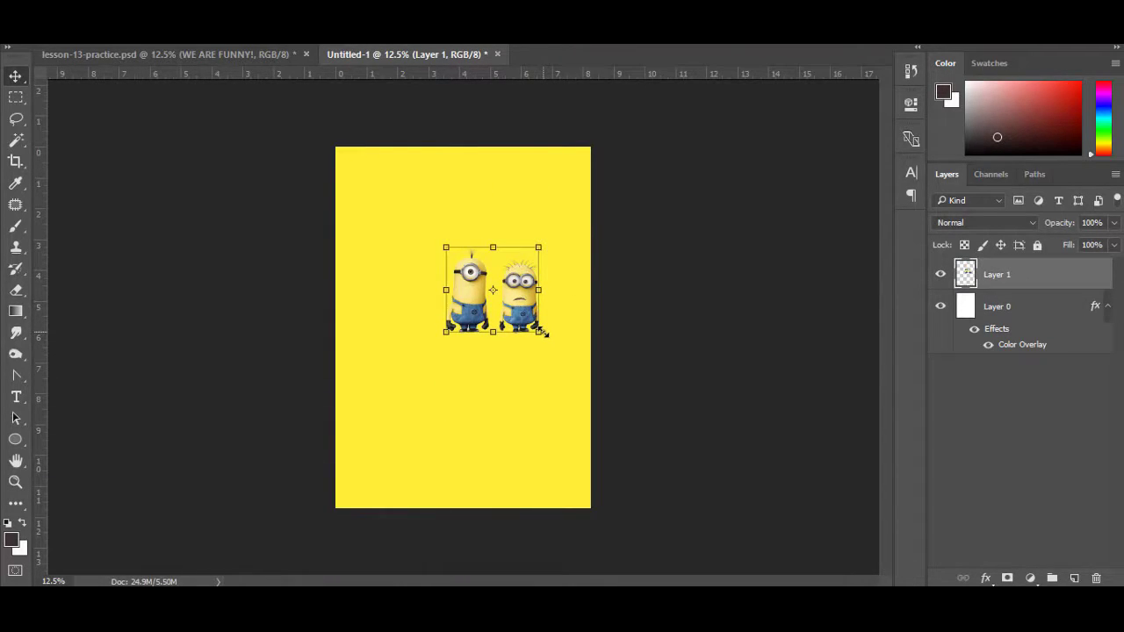
left_click_drag(541, 332, 562, 352)
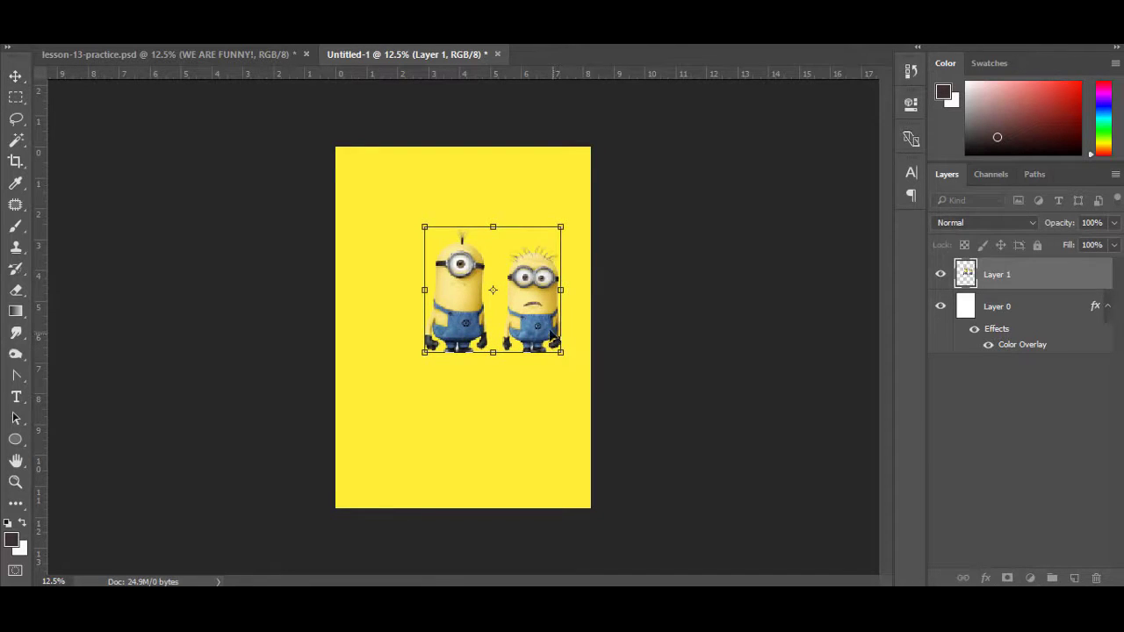
left_click_drag(533, 289, 505, 314)
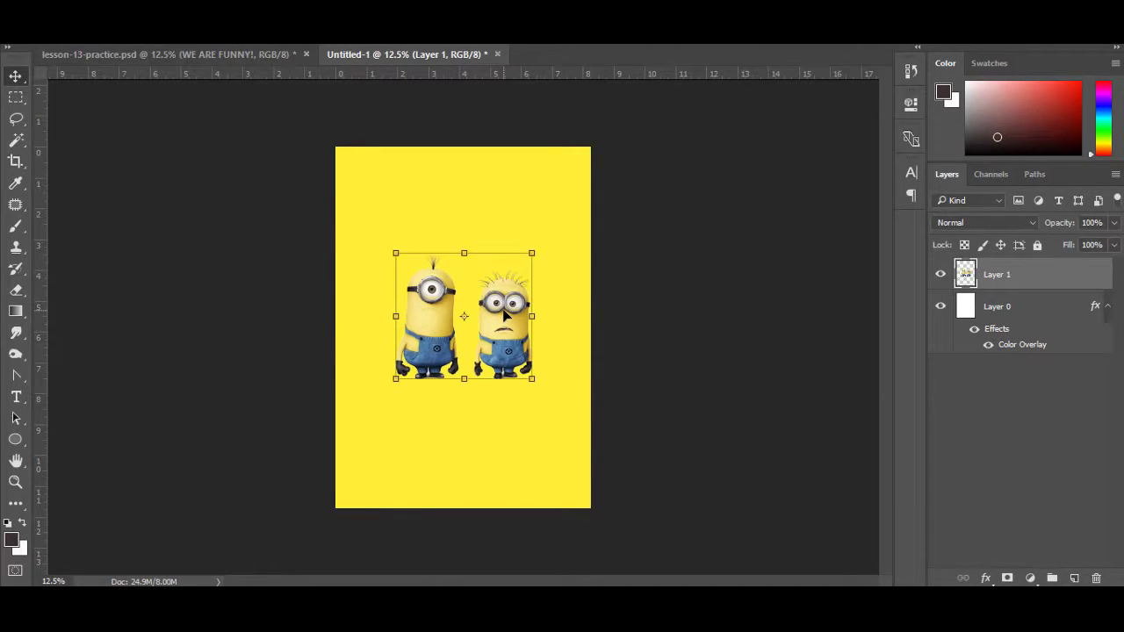
left_click(255, 56)
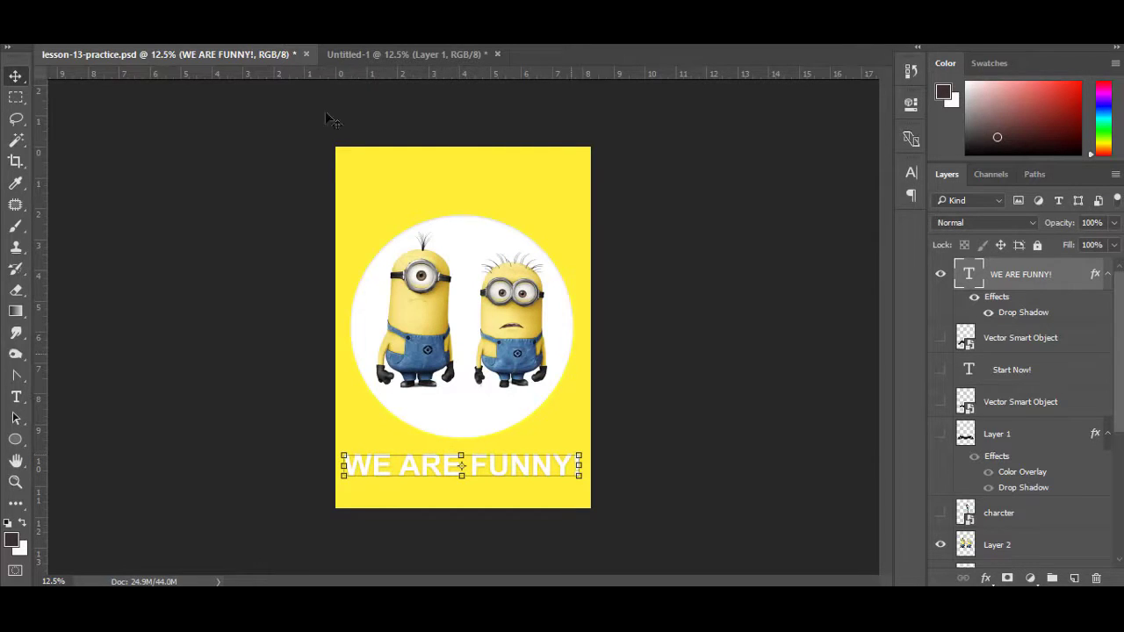
- Switch back to the Untitled-1 tab holding the minions on yellow
left_click(342, 52)
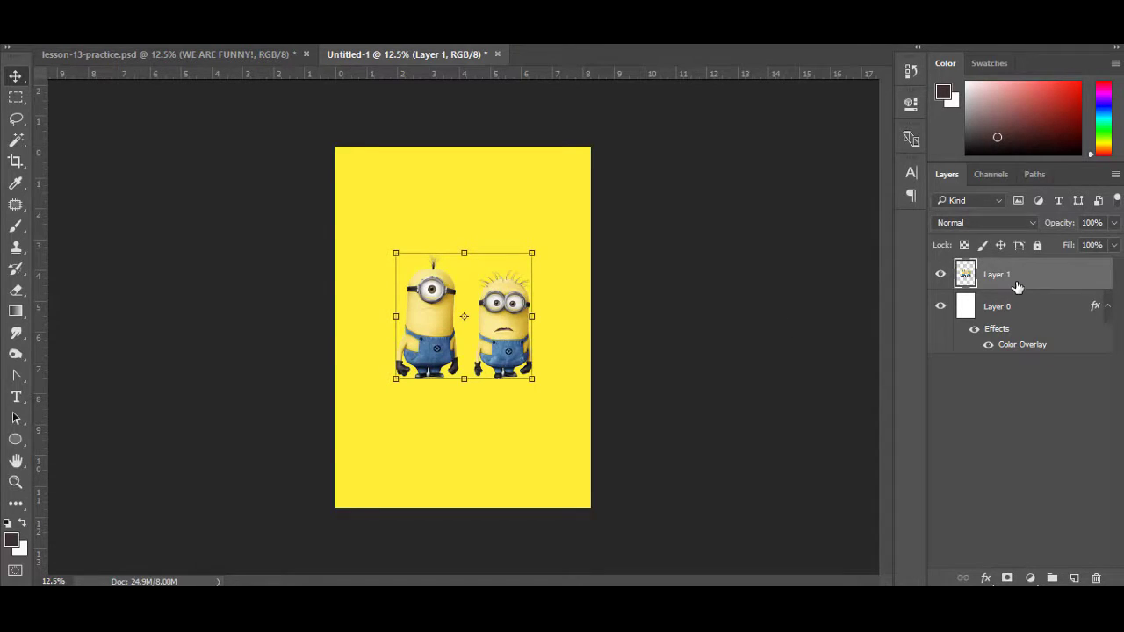
- Create a group named 'minion' and move Layer 1 into it
left_click(1053, 578)
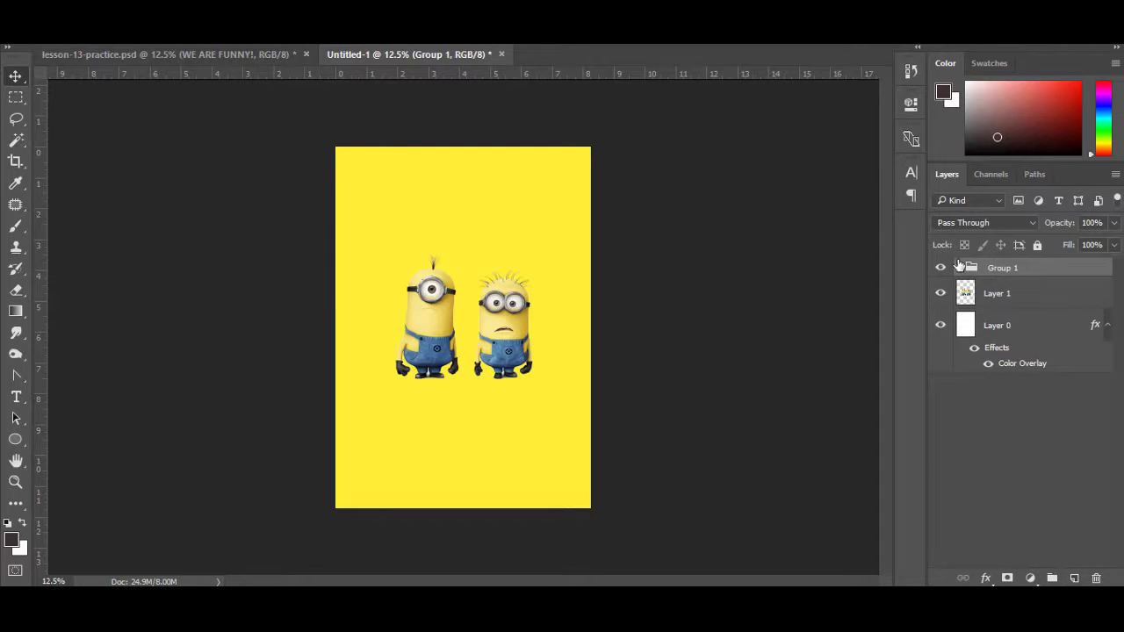
double_click(1001, 270)
type("minion")
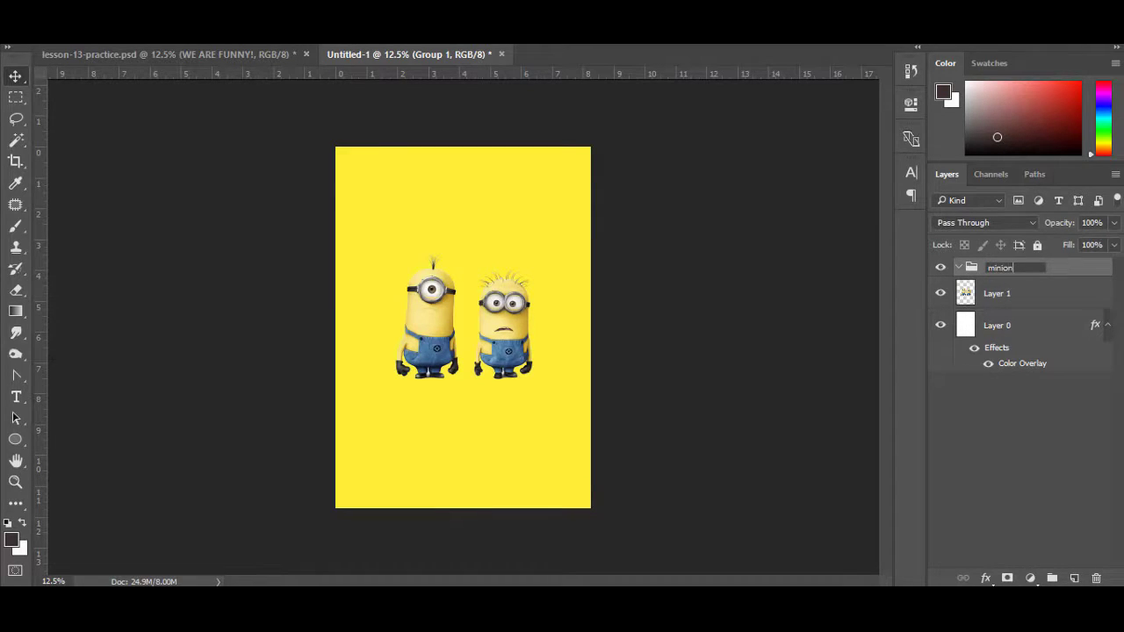
key("Return")
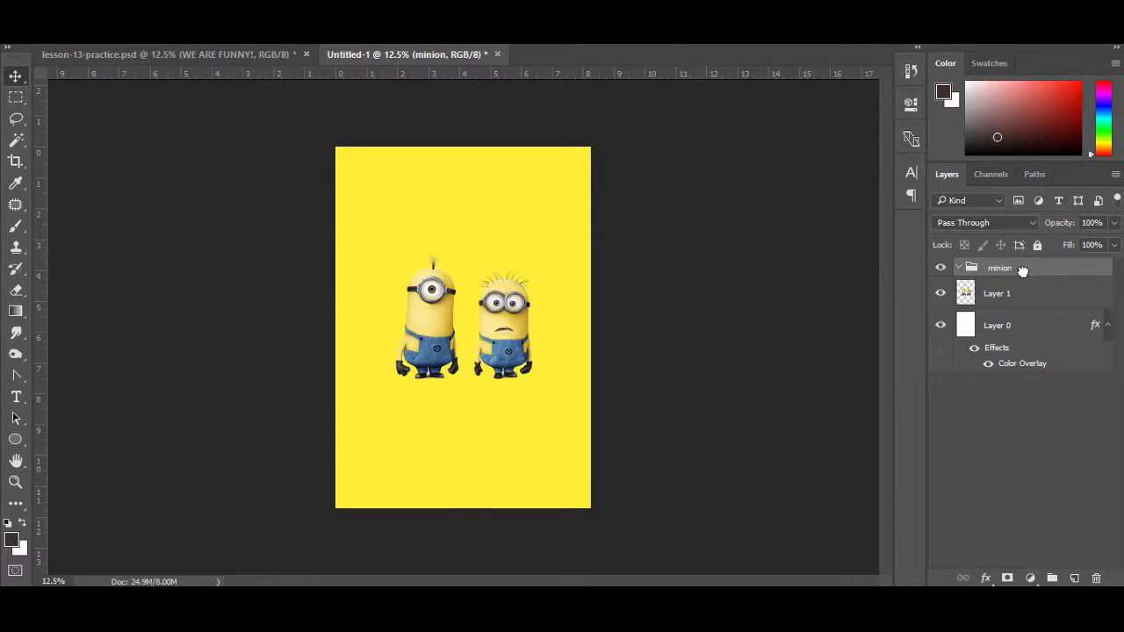
left_click_drag(1023, 293, 990, 279)
left_click(958, 268)
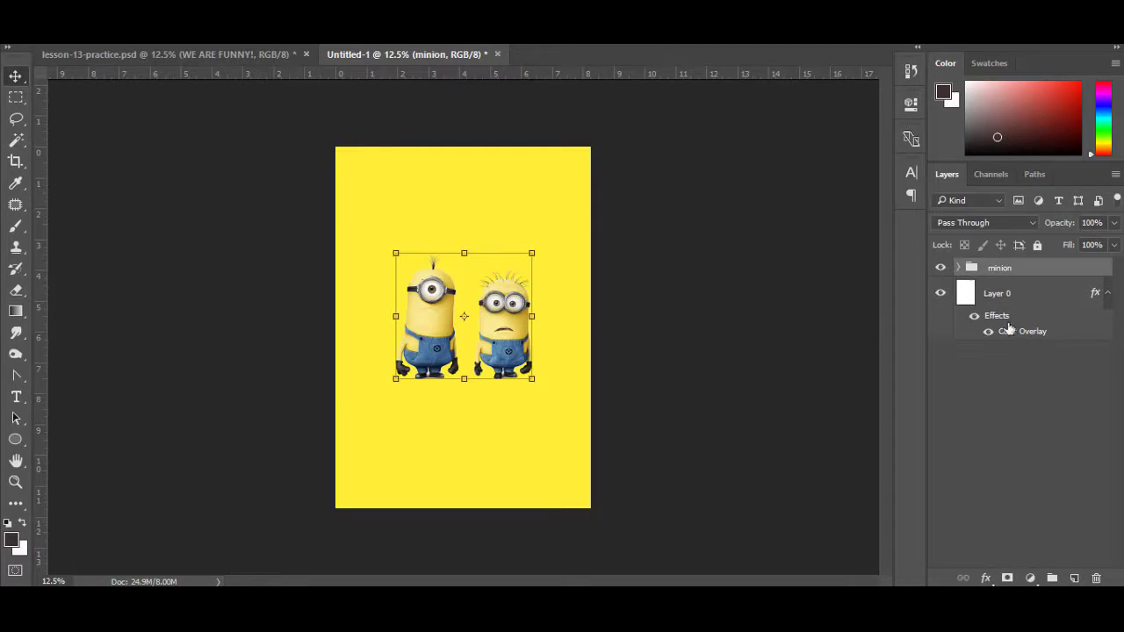
- Add a second empty group named 'bg'
left_click(1053, 577)
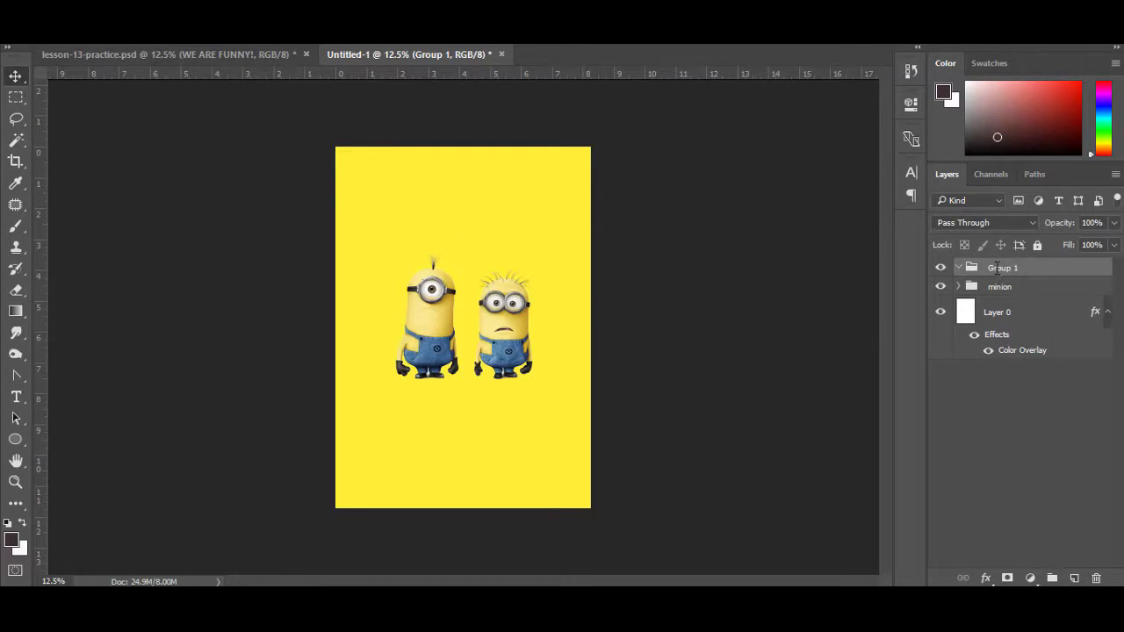
double_click(999, 267)
type("bg")
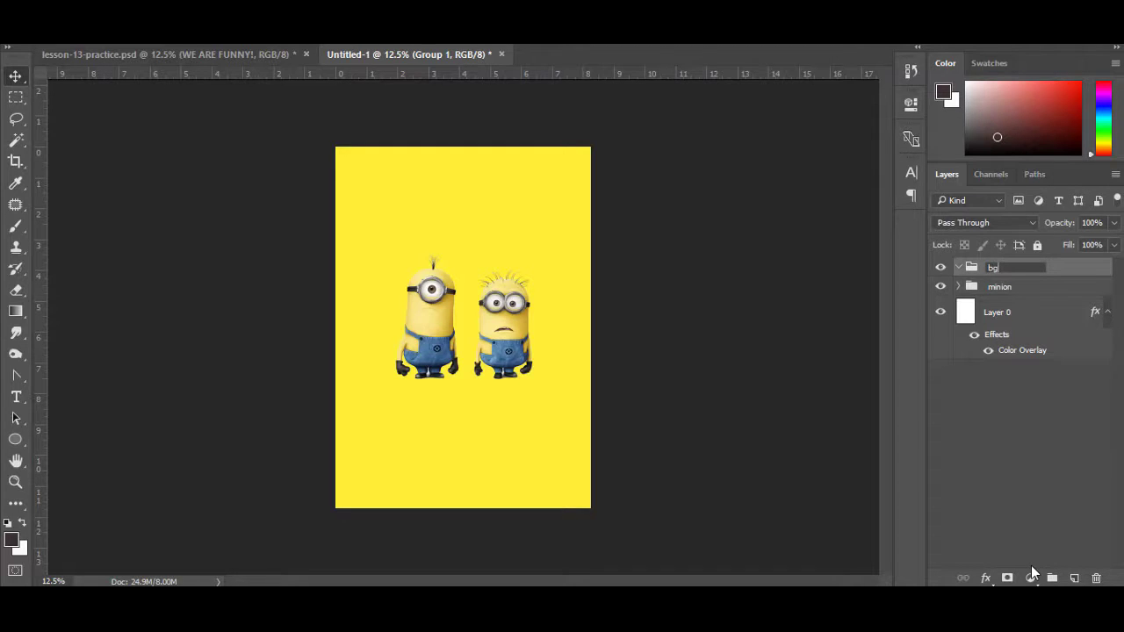
key("Return")
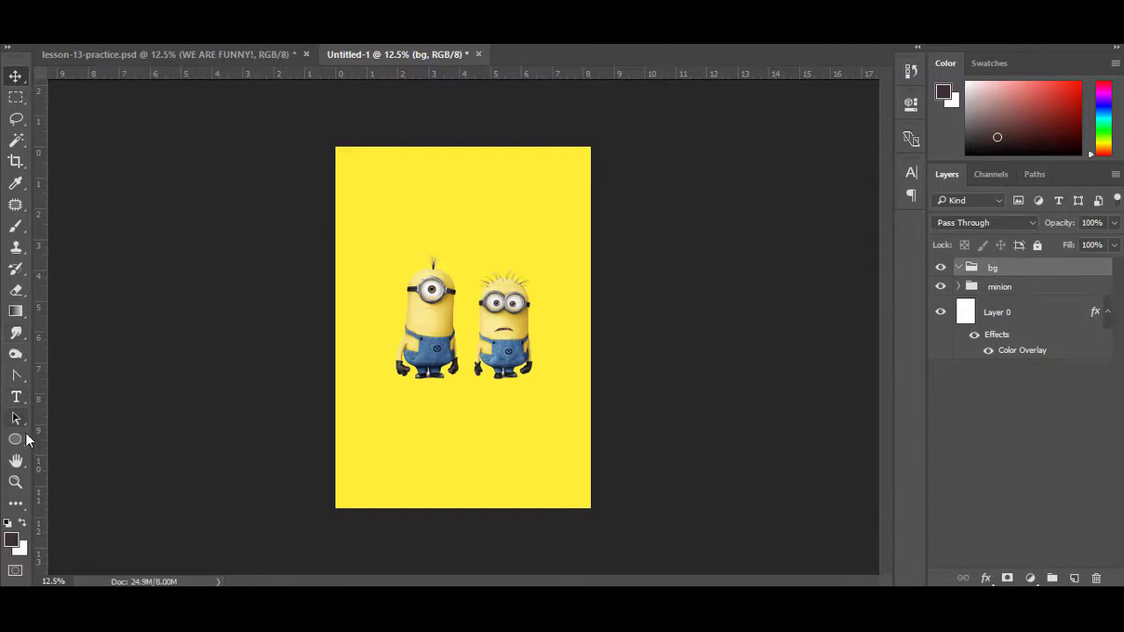
- Draw a large circle with the Ellipse tool and move it to the page centre
left_click(23, 441)
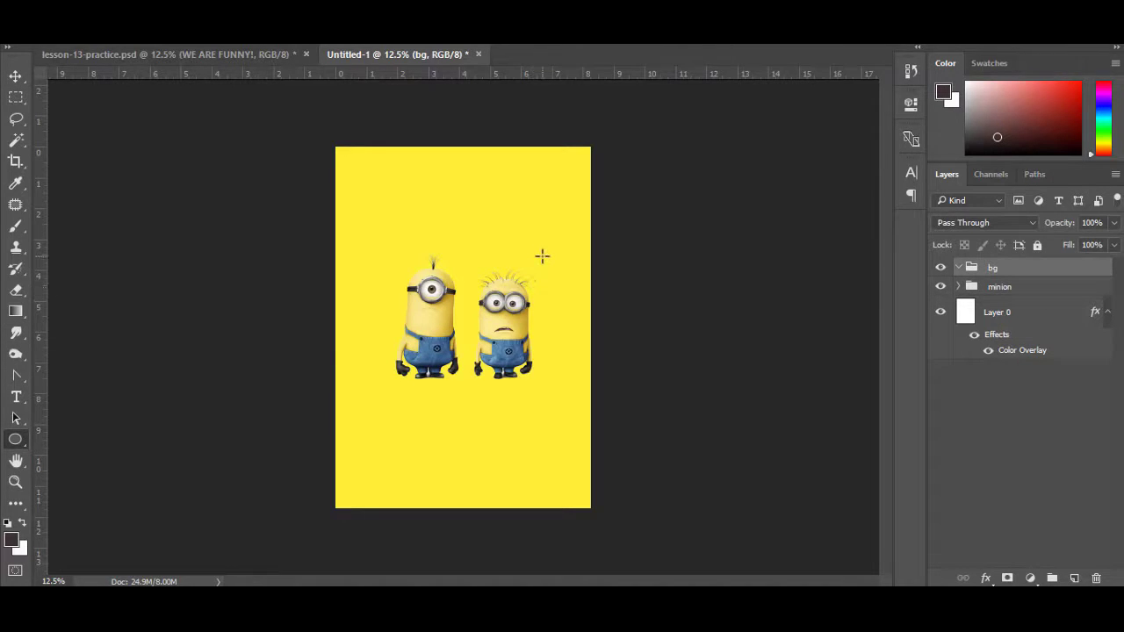
left_click_drag(542, 255, 353, 499)
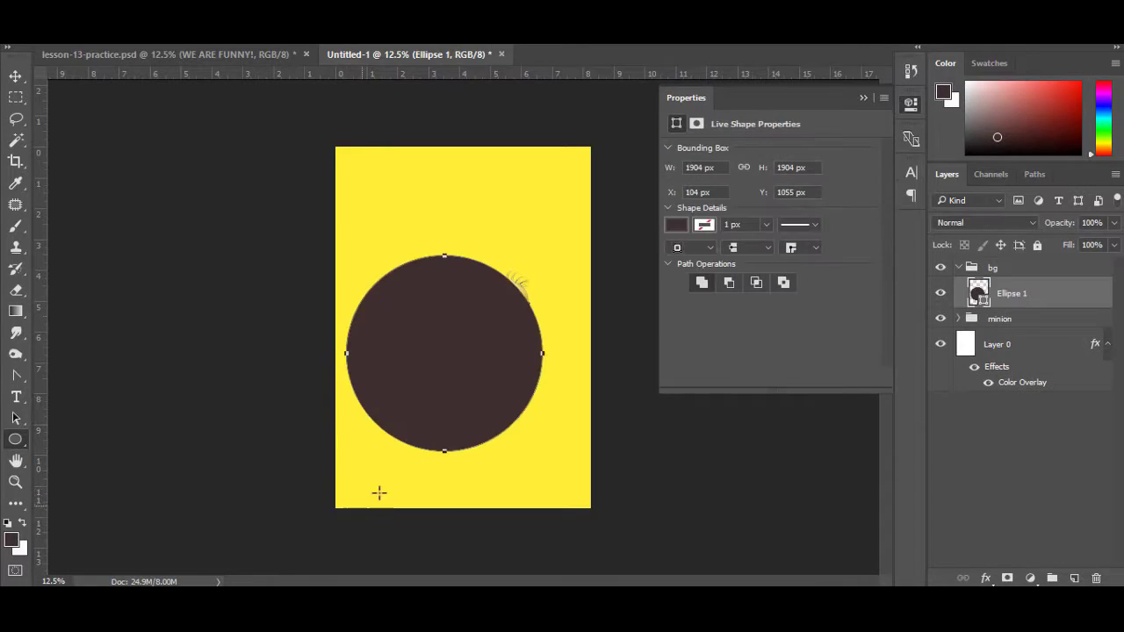
left_click(16, 75)
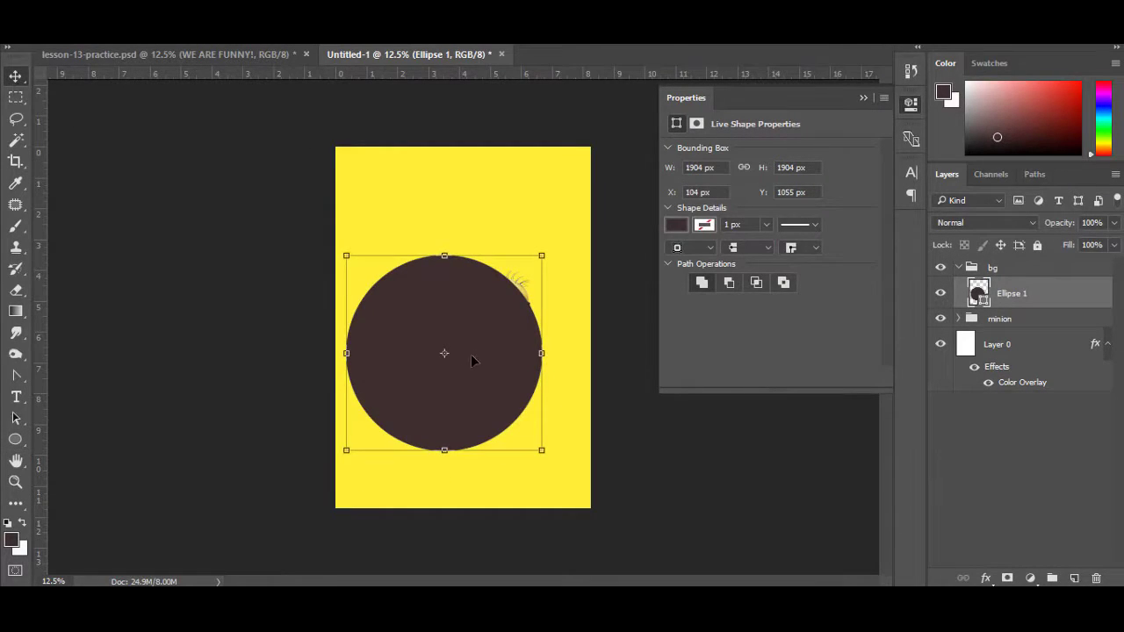
left_click_drag(461, 326, 477, 319)
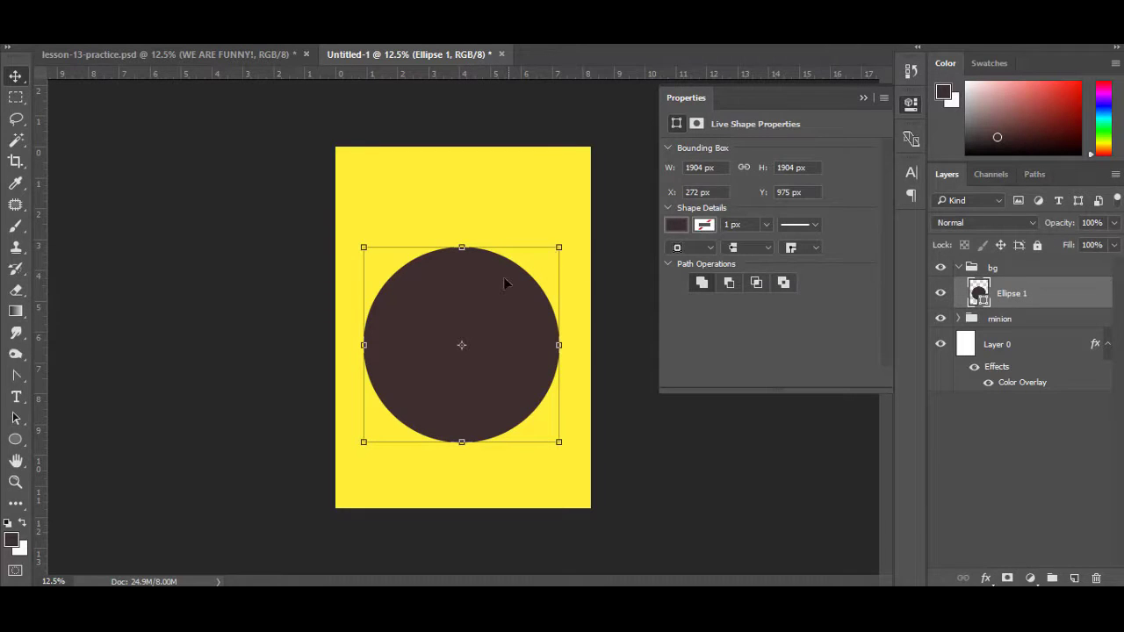
- Fill the circle with white in the Properties panel
left_click(677, 226)
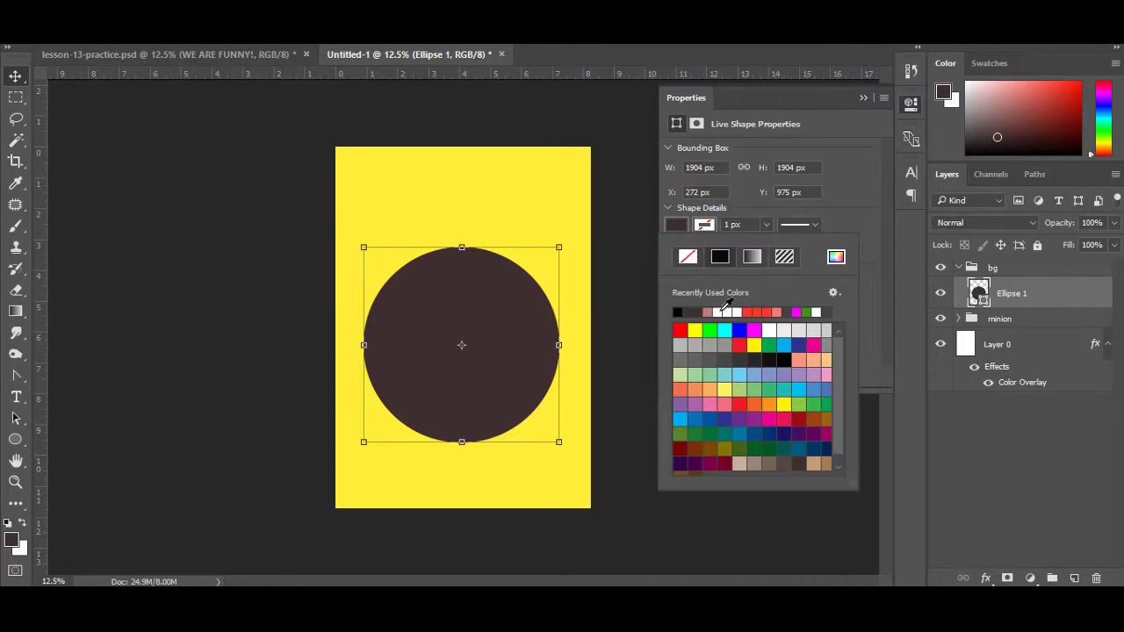
left_click(728, 310)
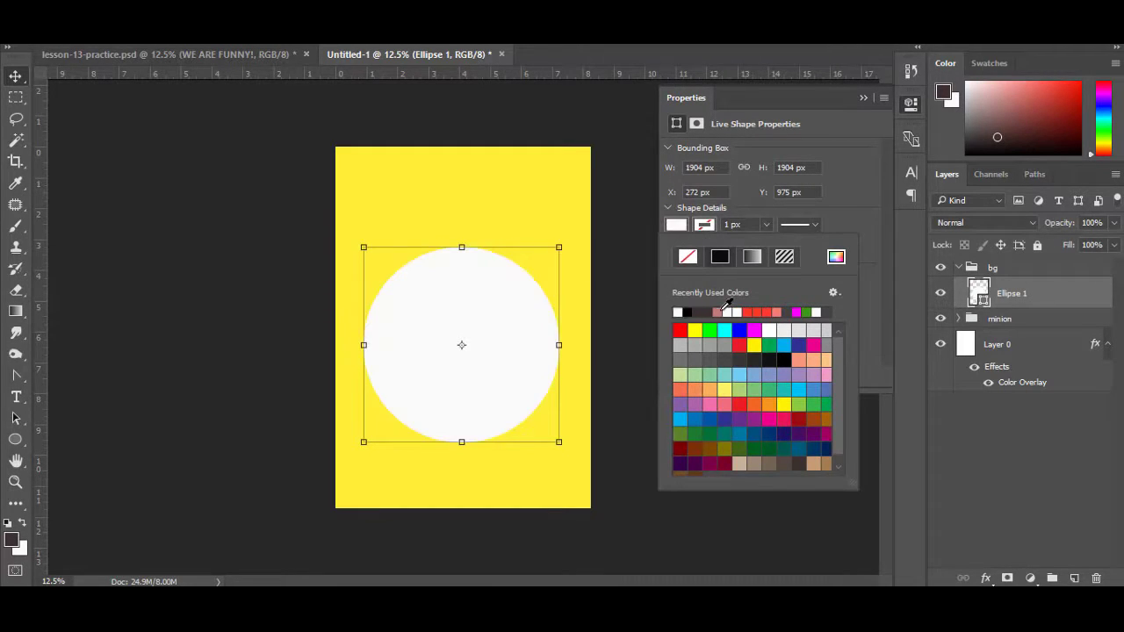
left_click(71, 112)
left_click(456, 330)
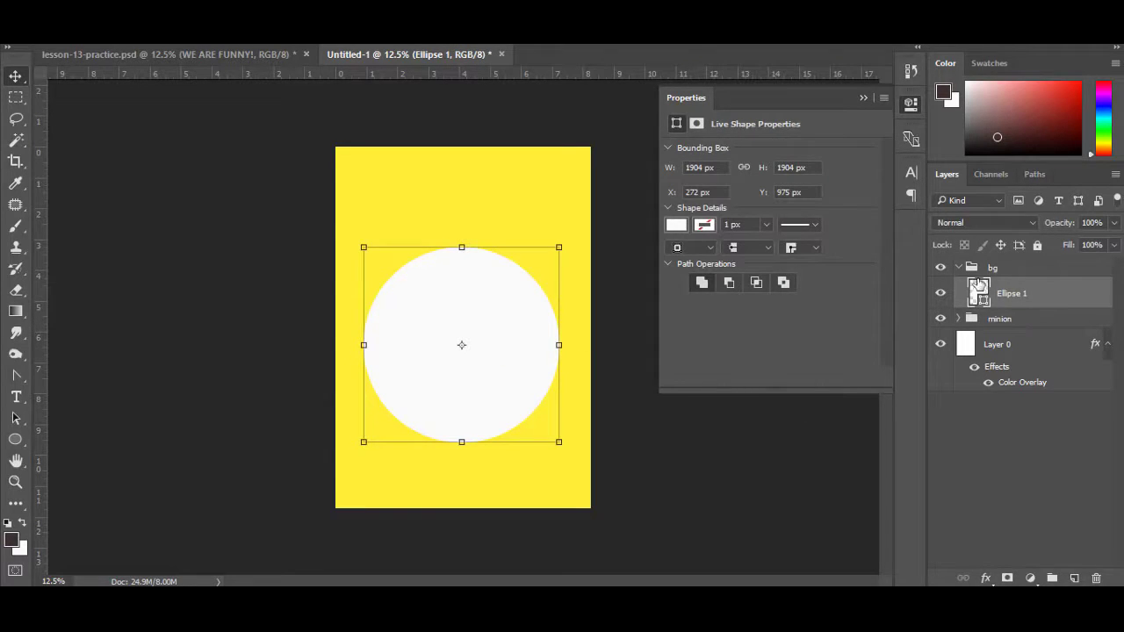
- Move the bg group below the minion group in the Layers panel
left_click(965, 268)
left_click(958, 267)
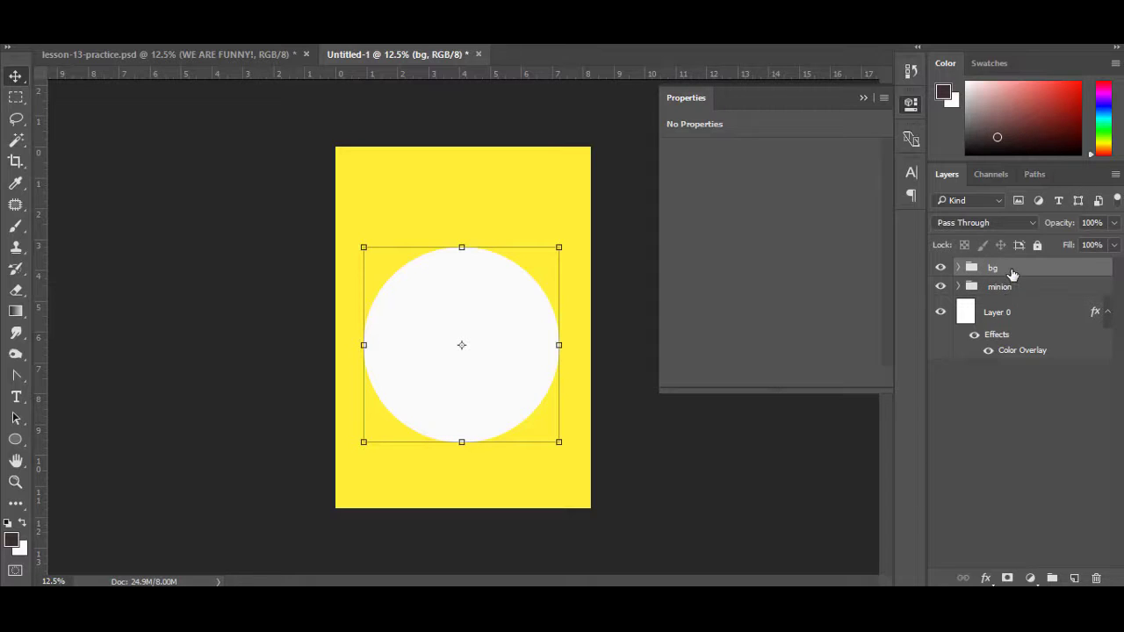
left_click_drag(1012, 270, 1013, 299)
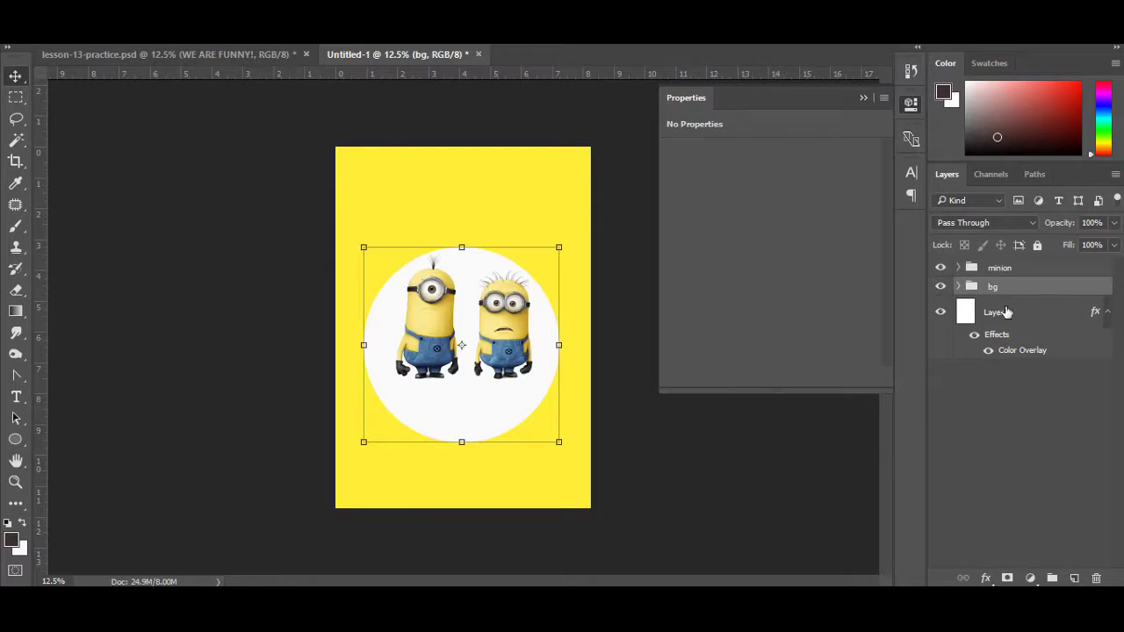
left_click(734, 464)
- Nudge the white circle slightly up to Y 839 px and collapse both groups
left_click_drag(489, 407, 489, 393)
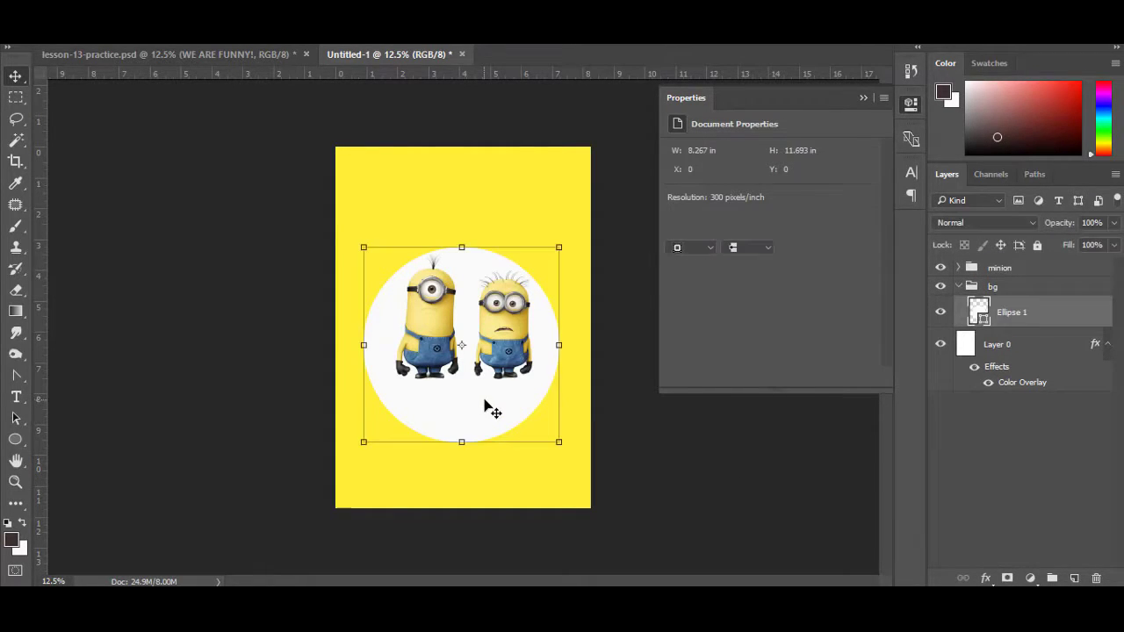
left_click(499, 341)
left_click(480, 421)
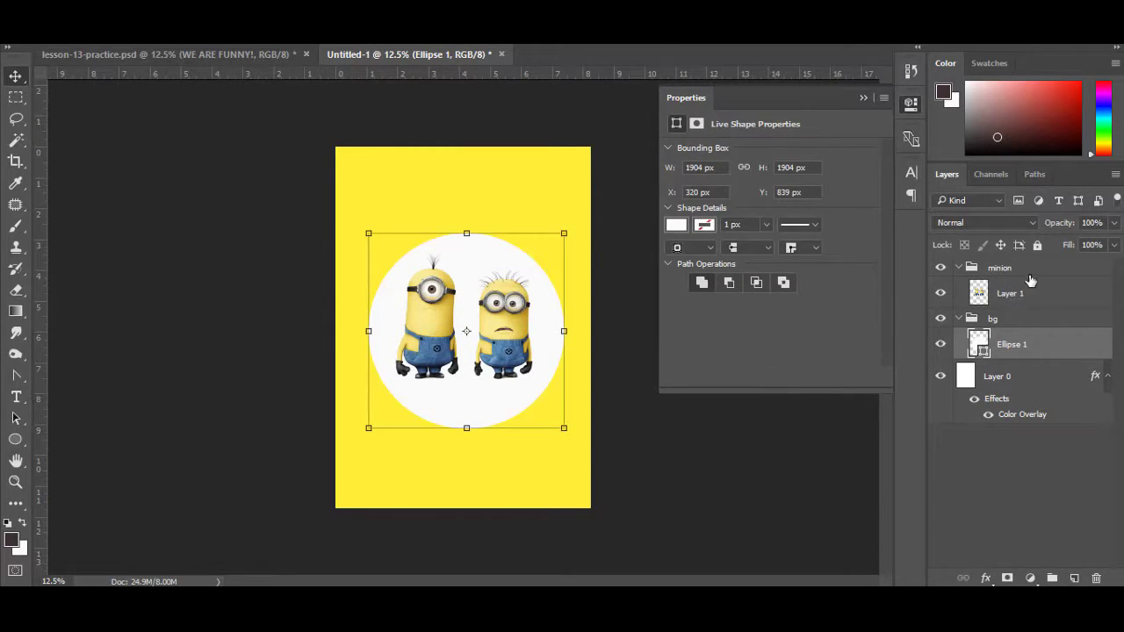
left_click(1025, 269)
left_click(958, 268)
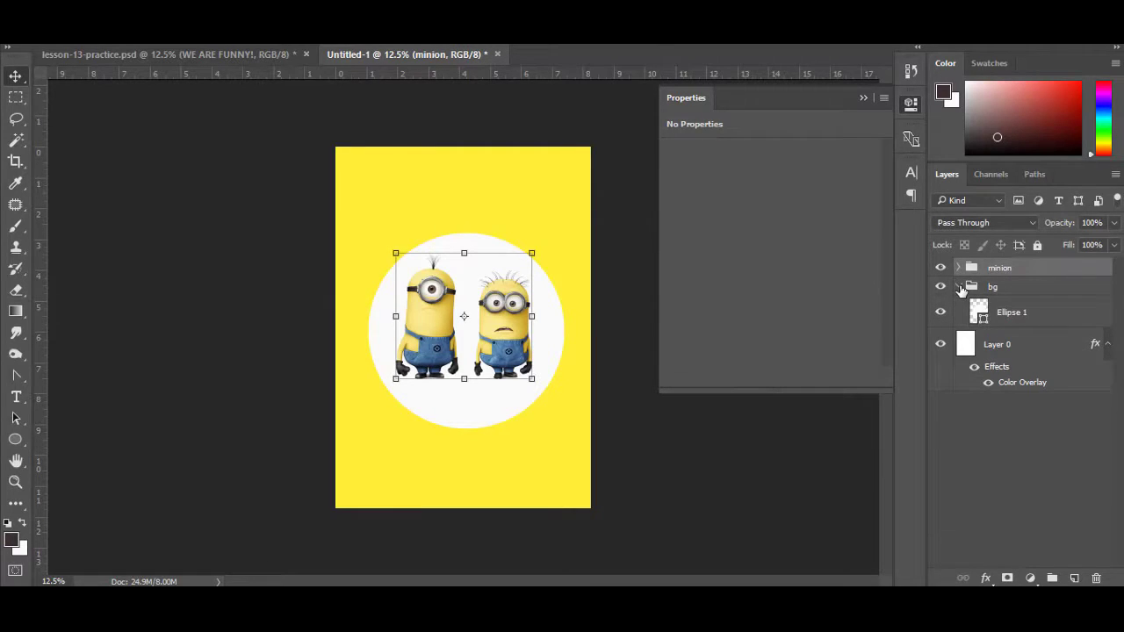
left_click(958, 287)
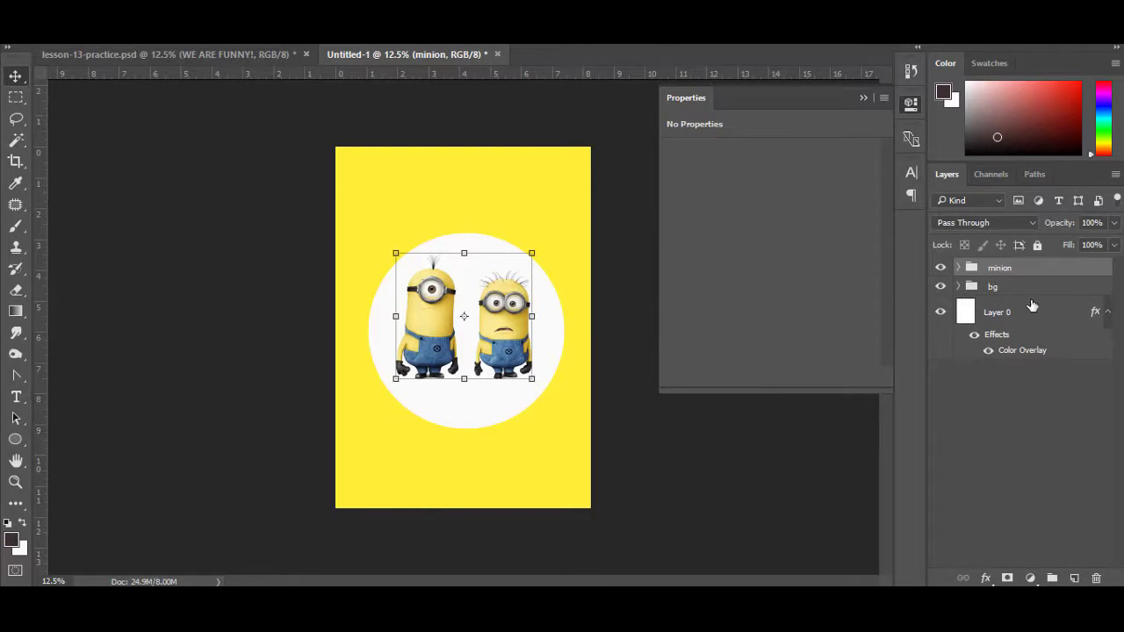
left_click_drag(1031, 305, 1017, 292)
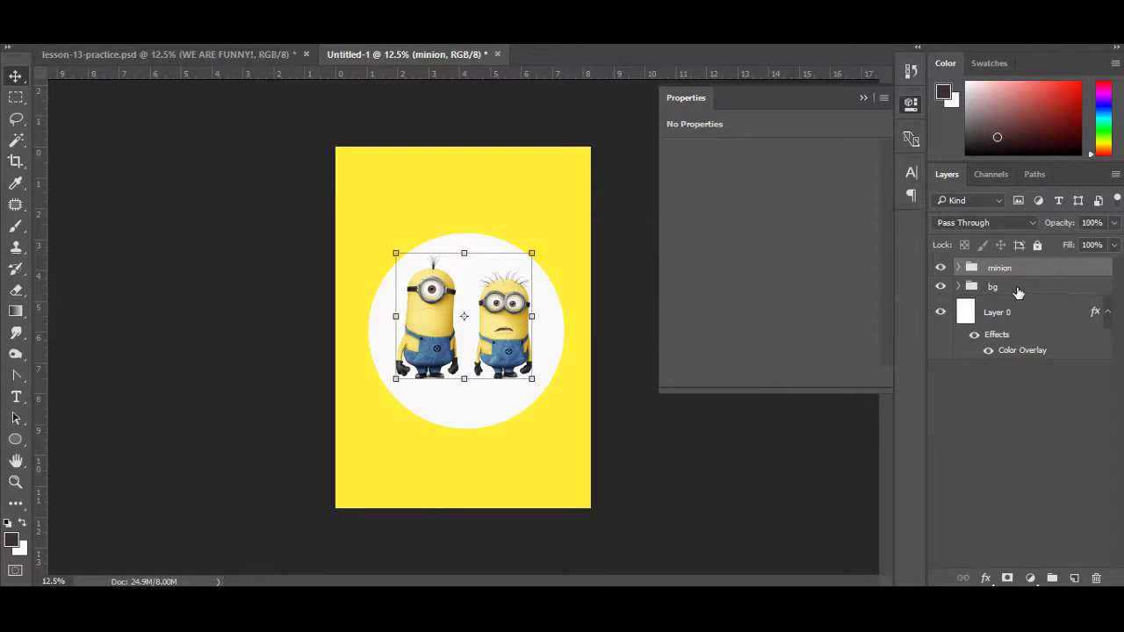
- Create a new layer group at the top and name it 'text'
left_click(1052, 577)
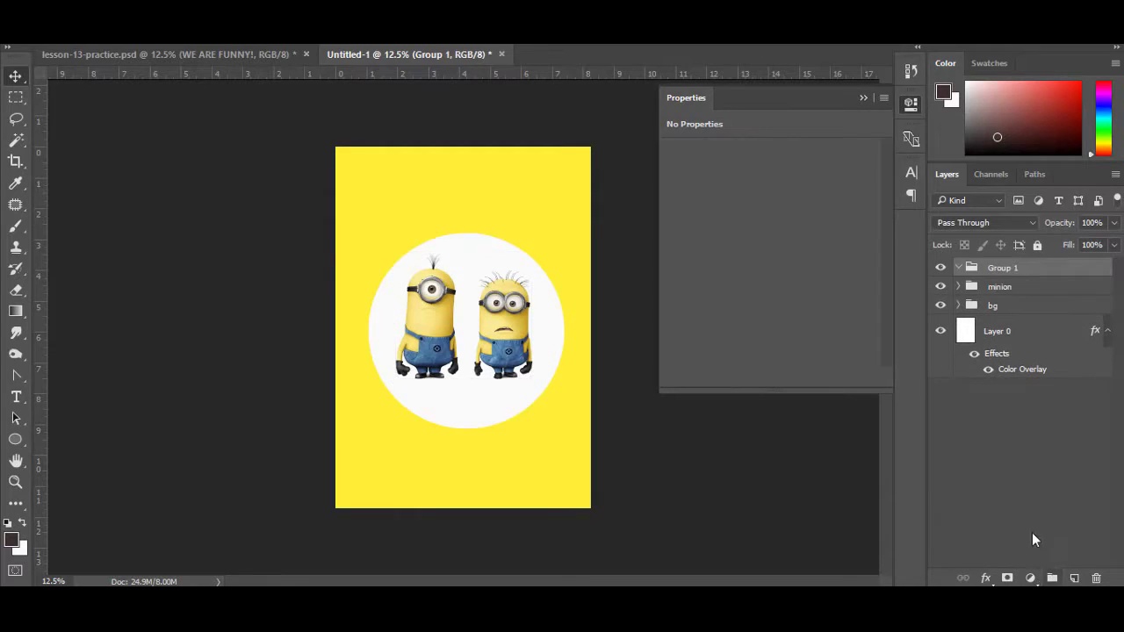
double_click(1001, 268)
type("y")
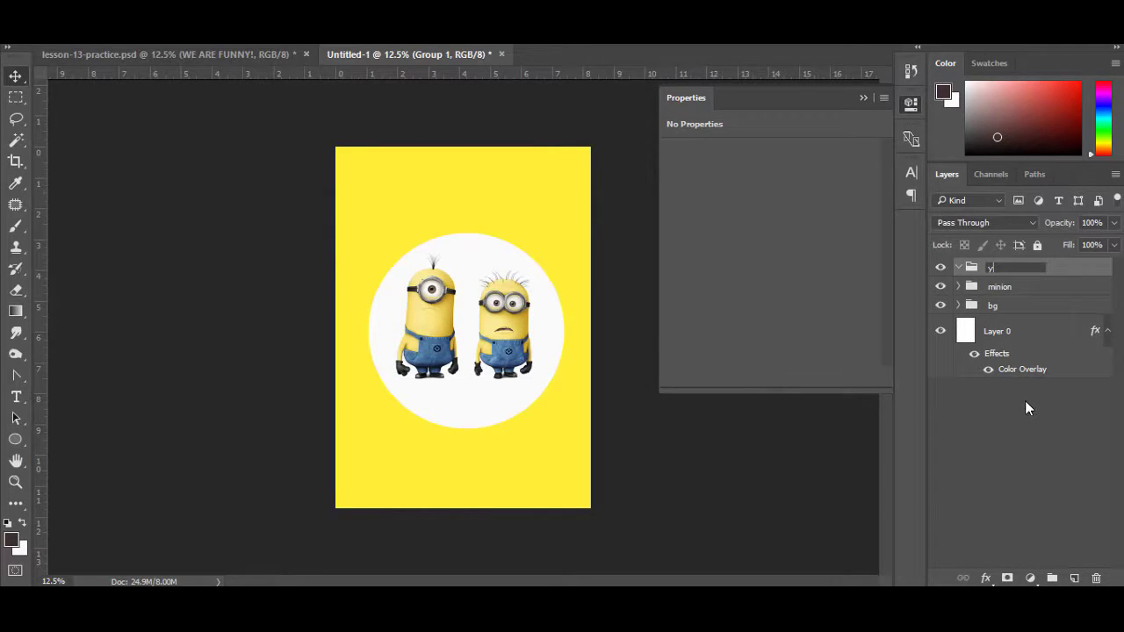
key("BackSpace")
type("t")
type("ext")
key("Return")
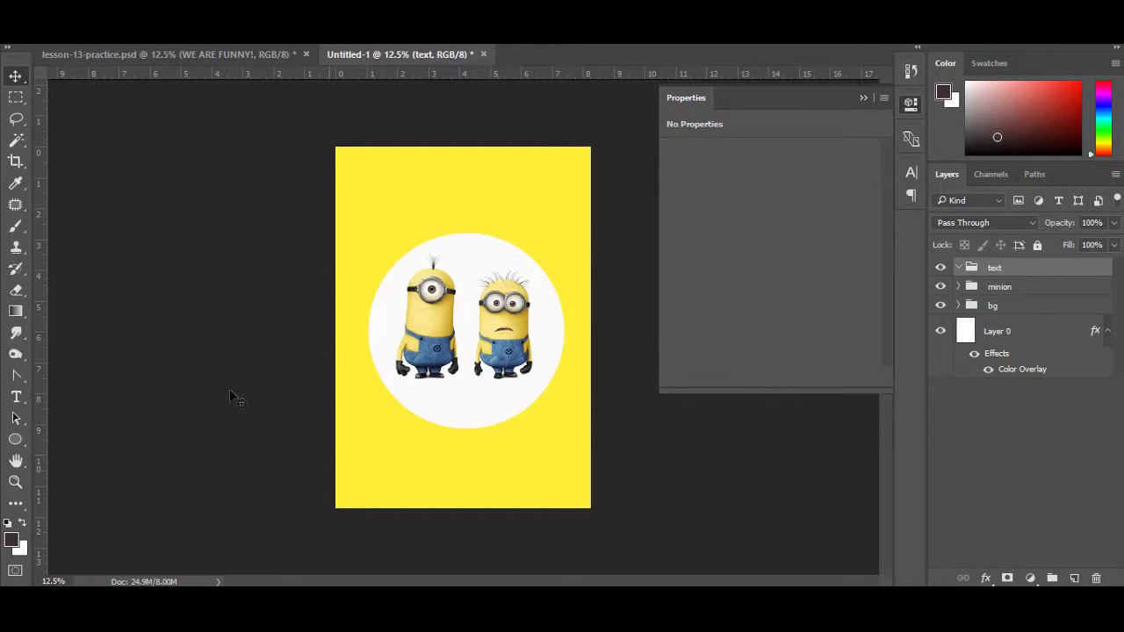
left_click(16, 397)
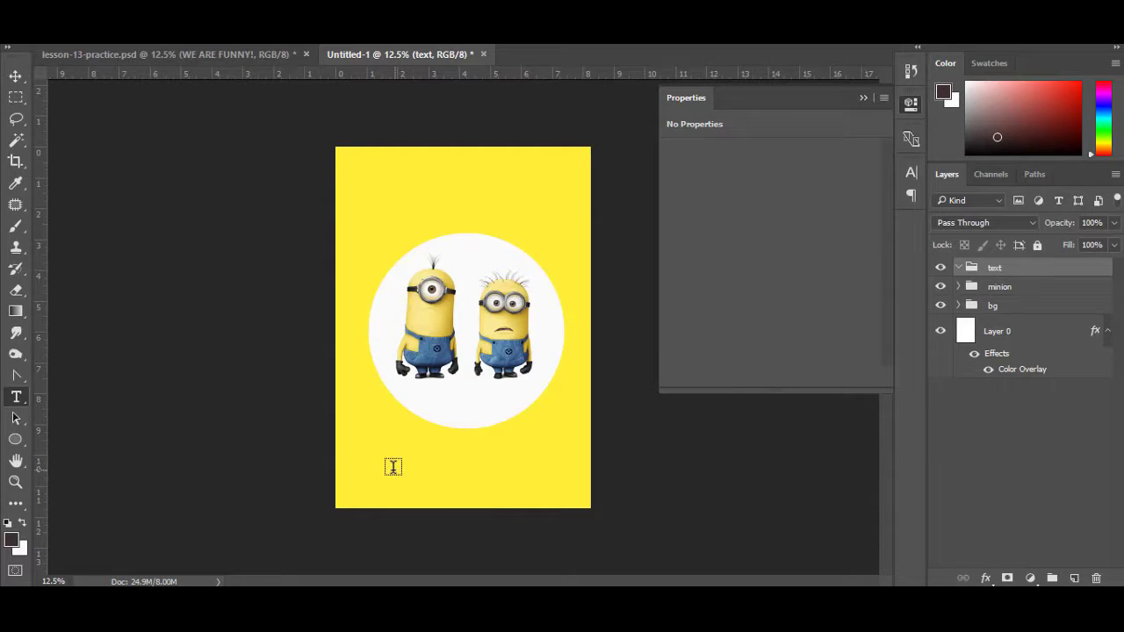
- Type 'WE ARE FUNNY' below the circle, then reposition and scale it to 68.89 pt
left_click(392, 466)
type("W")
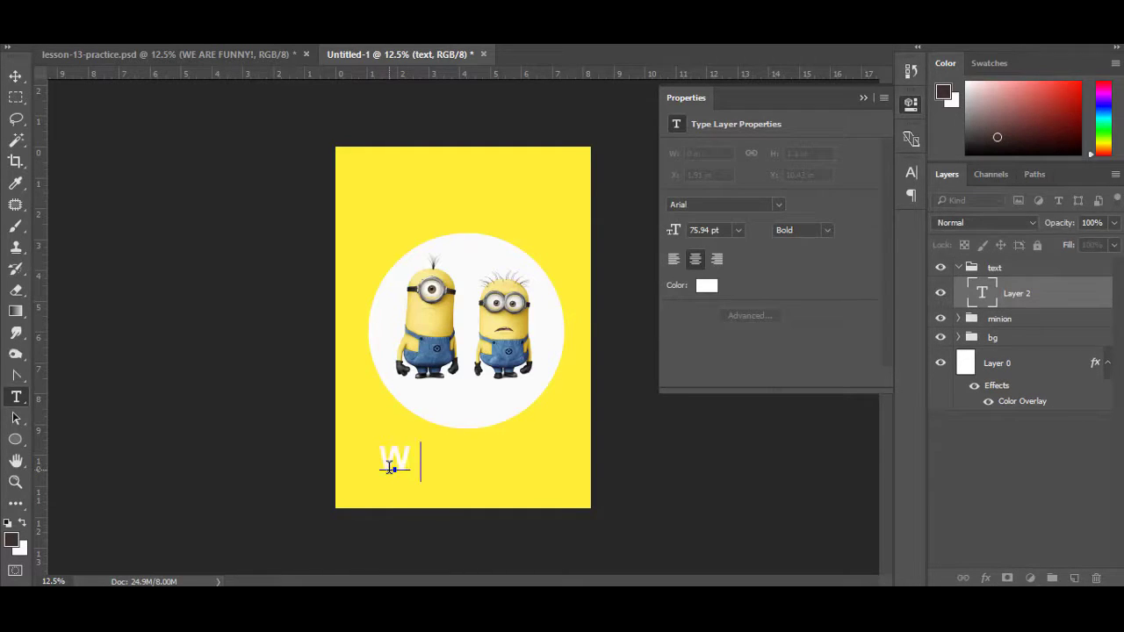
type("E ARE ")
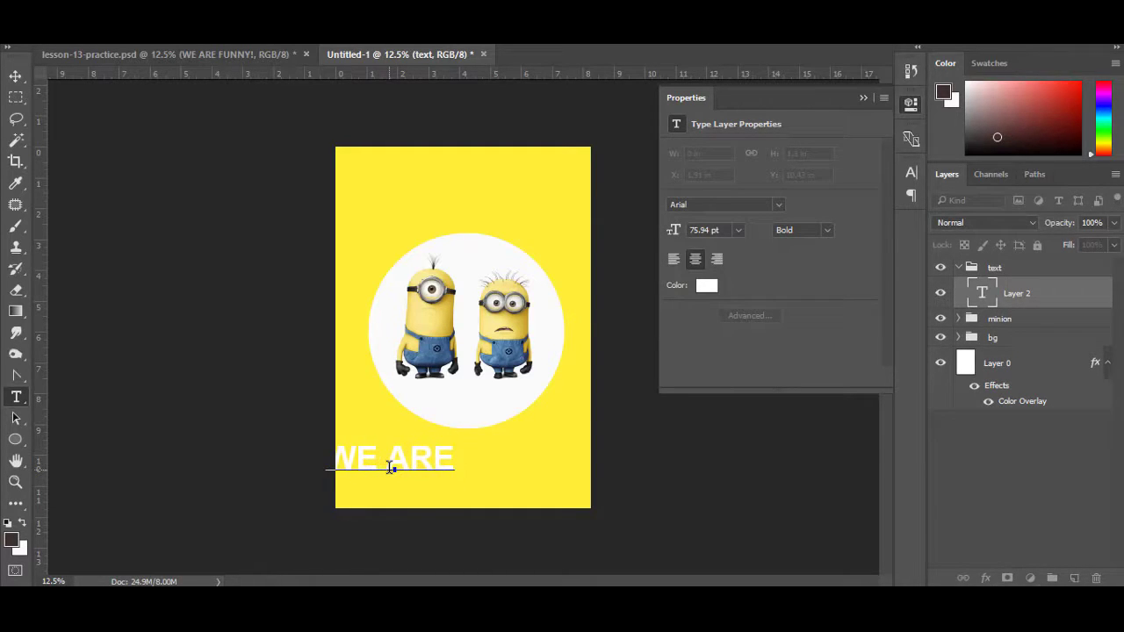
type("FUNNY")
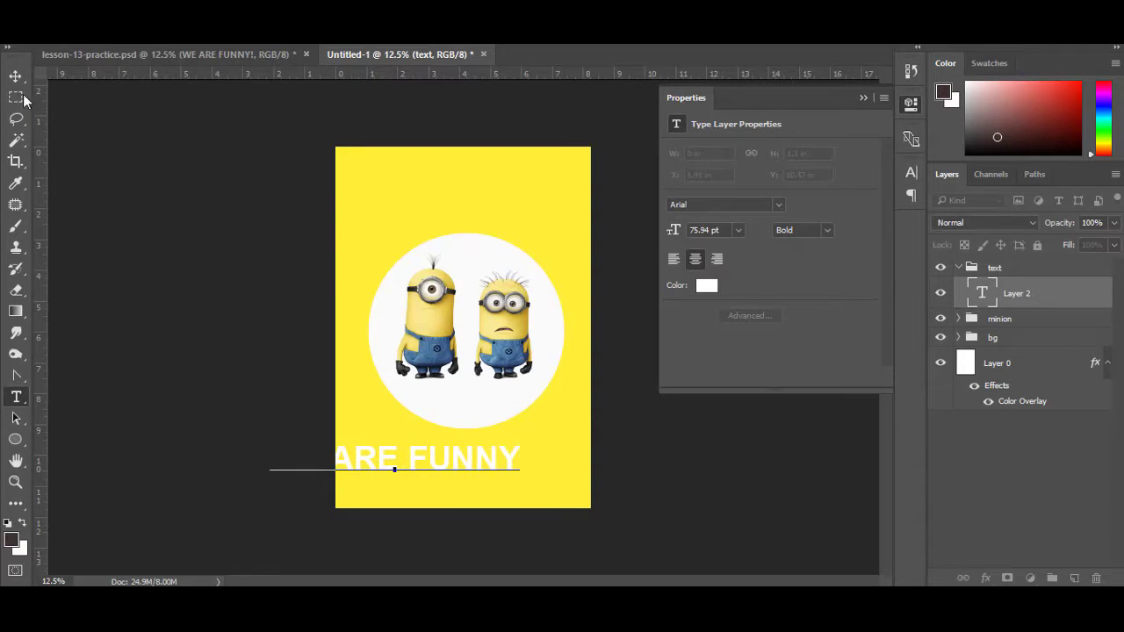
left_click(16, 76)
left_click_drag(457, 466, 519, 465)
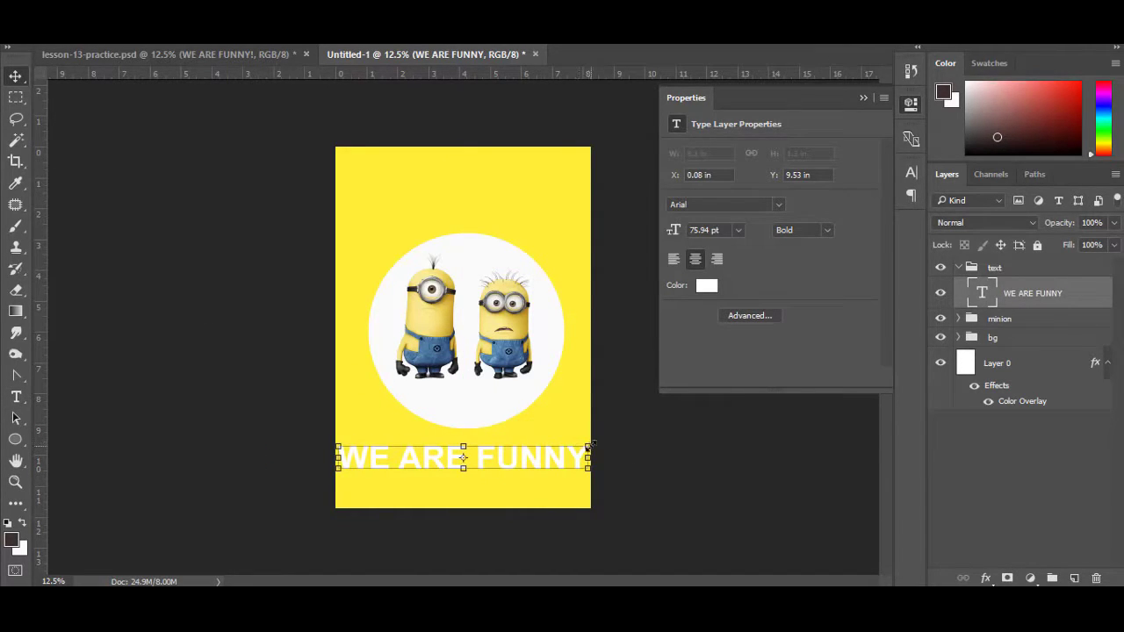
left_click_drag(591, 445, 591, 448)
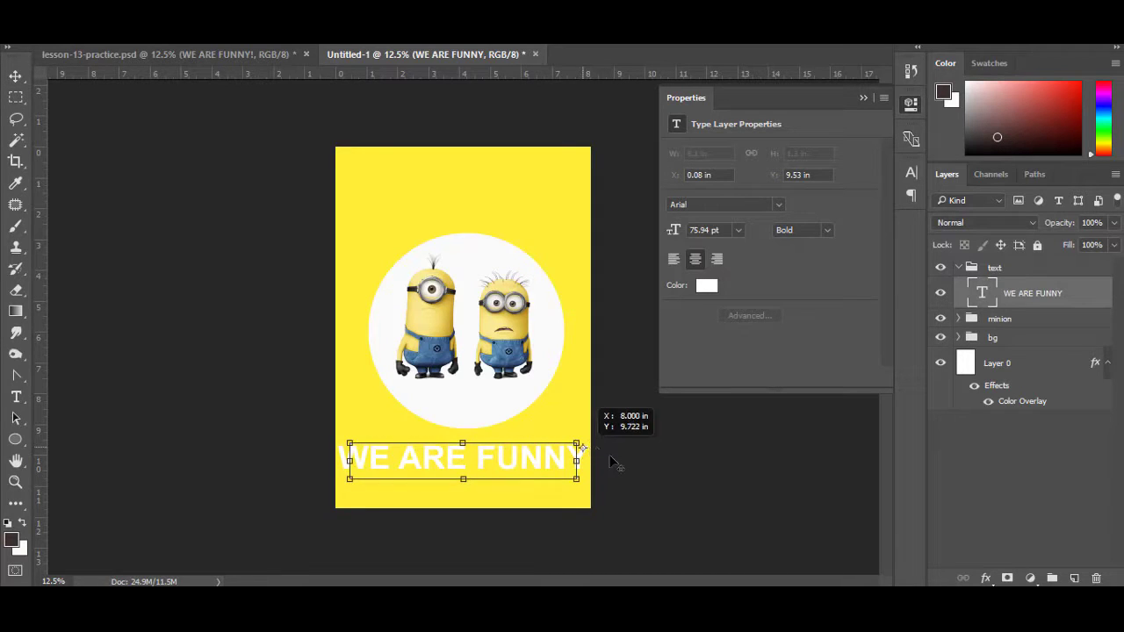
left_click_drag(591, 443, 585, 445)
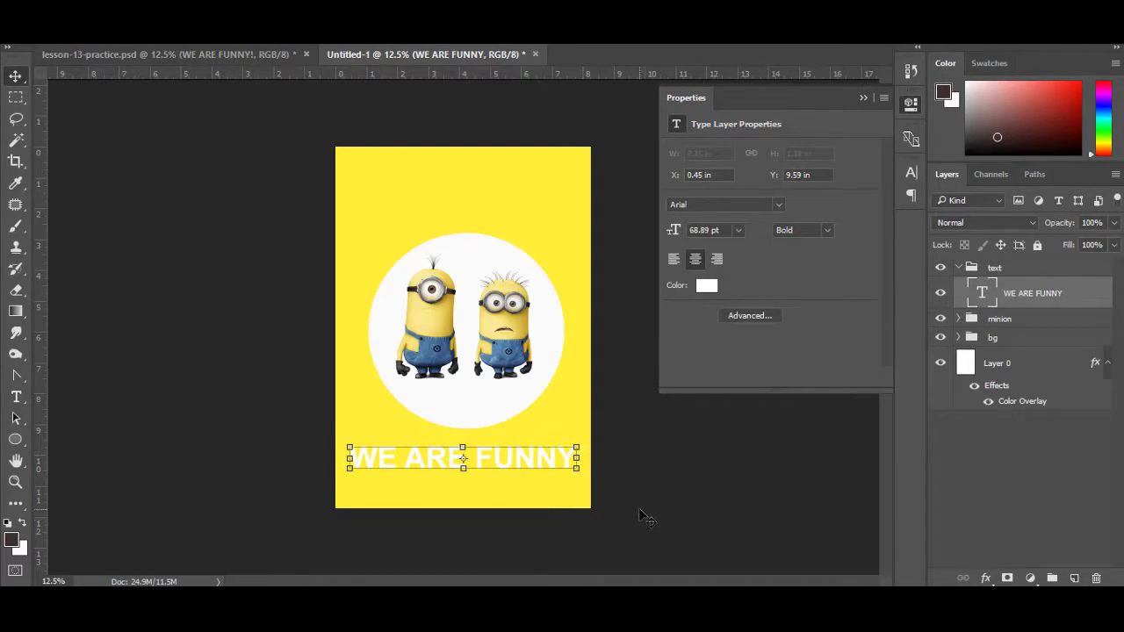
- Select all of the WE ARE FUNNY text for editing
left_click(640, 514)
left_click(527, 459)
left_click(459, 463)
left_click(16, 397)
left_click(418, 460)
key("ctrl+a")
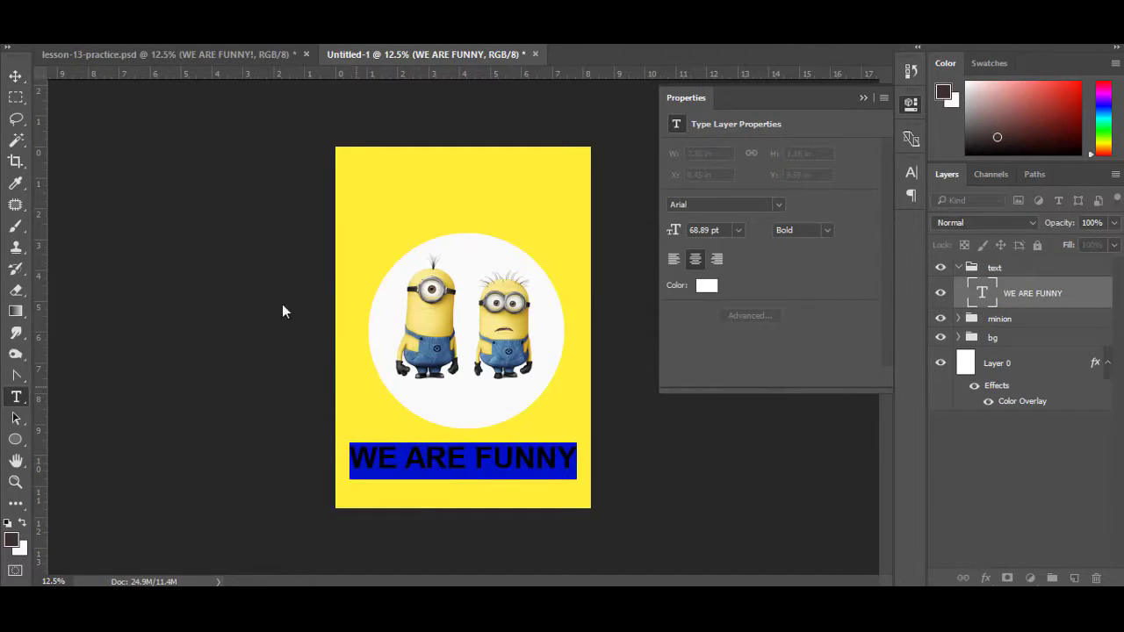
- Step through several fonts on the text, then keep Open Sans Bold
key("Down")
key("Down")
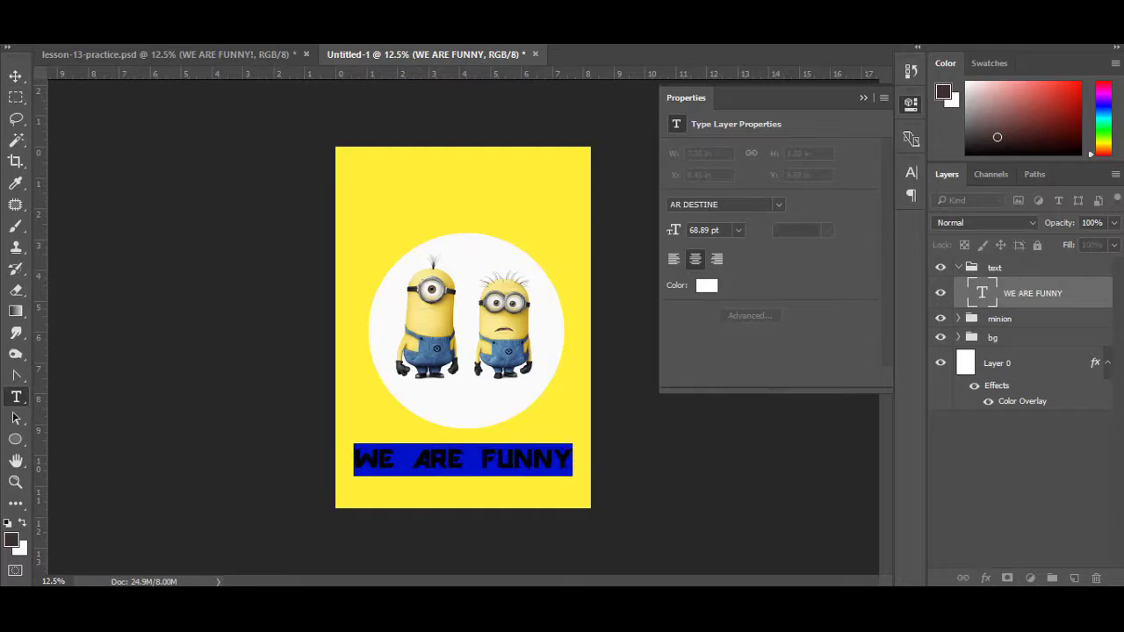
key("Down")
key("Down")
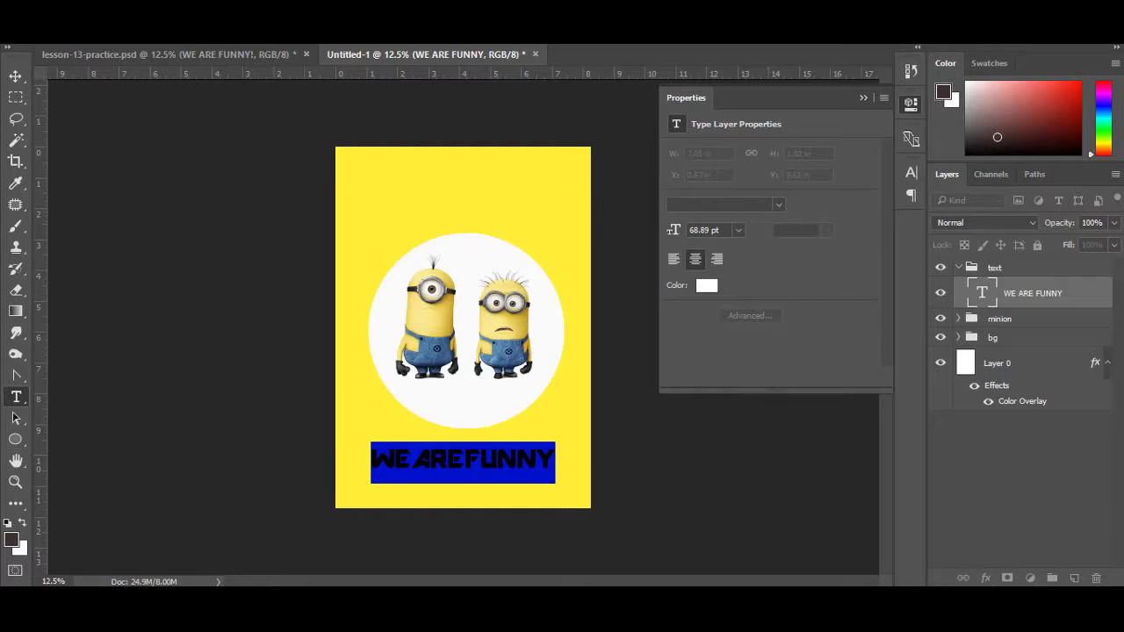
key("Down")
key("Down")
key("Down")
key("Down")
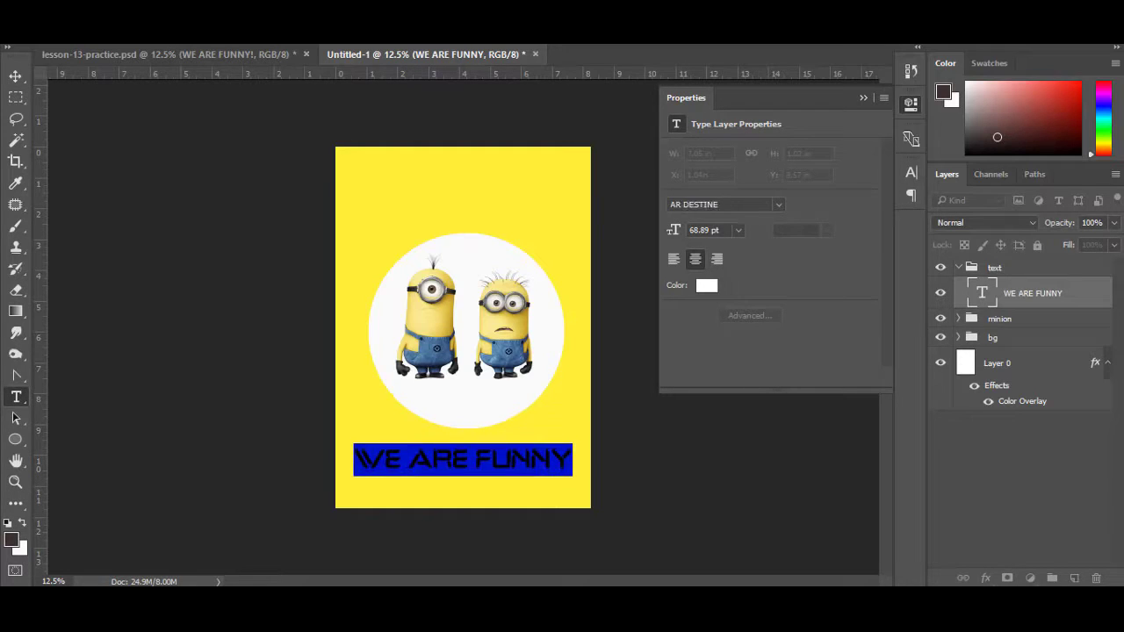
key("Down")
key("Down")
key("Down")
key("Down")
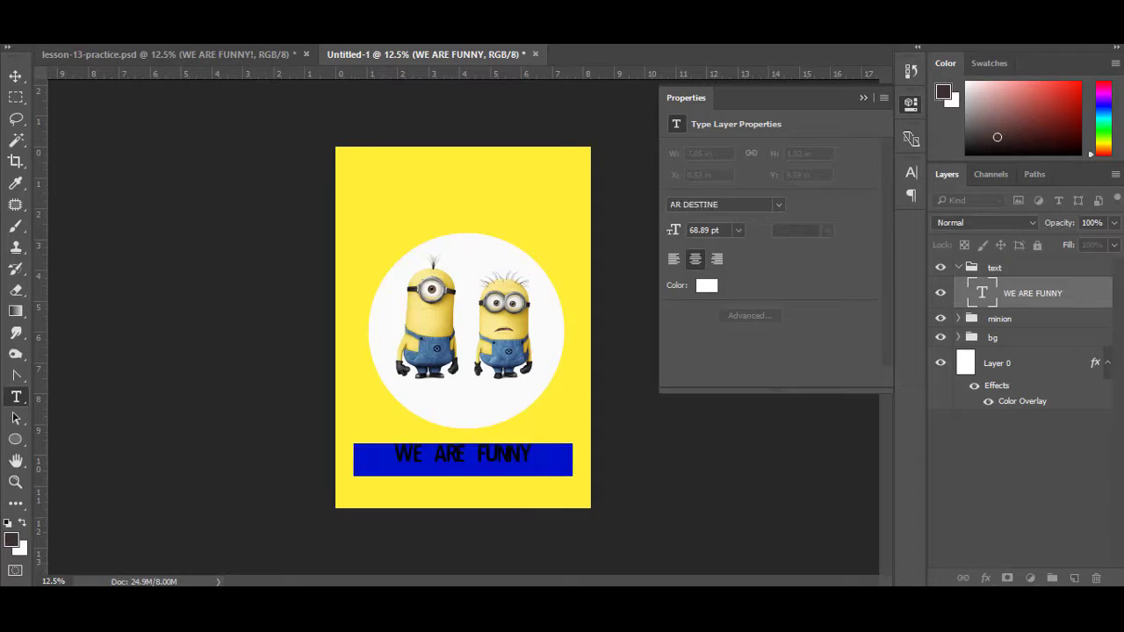
key("Escape")
left_click(15, 76)
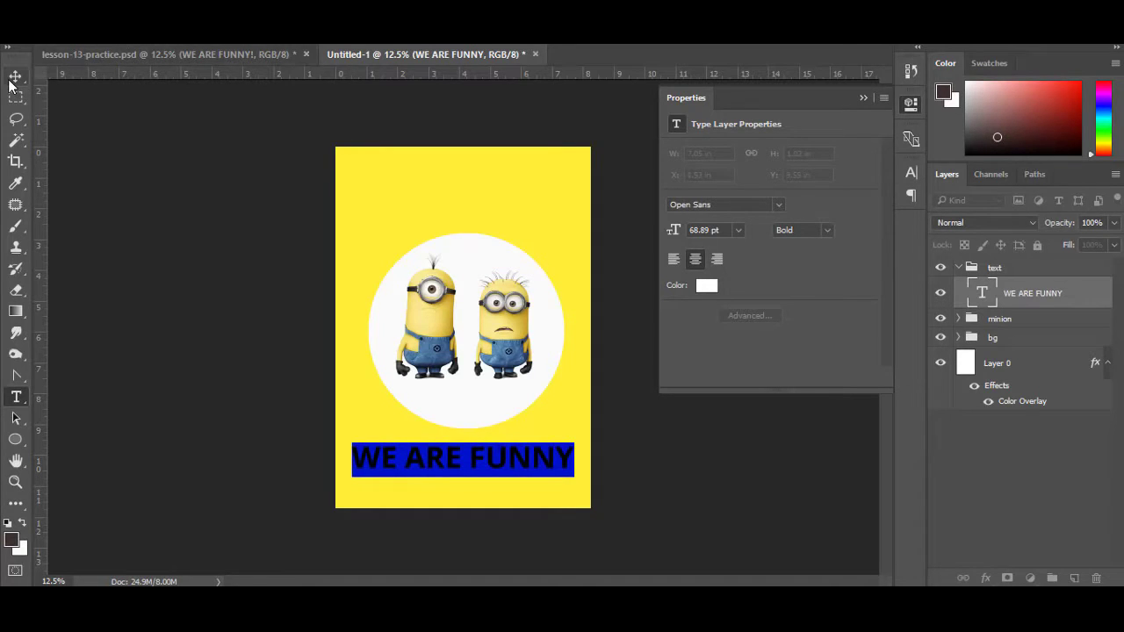
- Reselect all of the WE ARE FUNNY text for a colour change
left_click(156, 241)
left_click(436, 456)
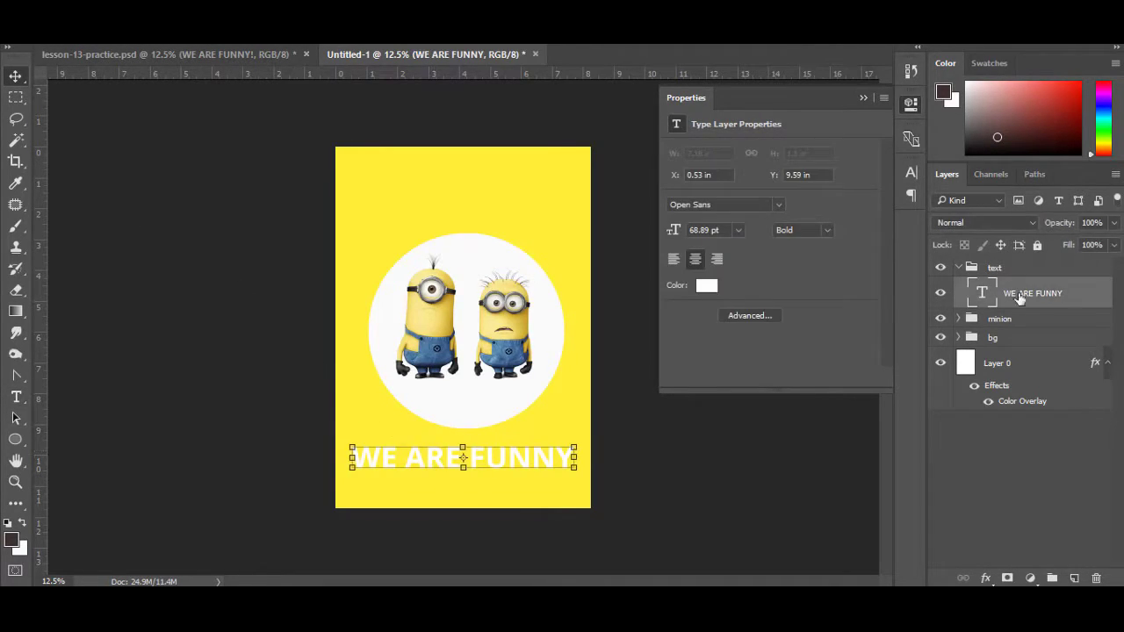
left_click(16, 396)
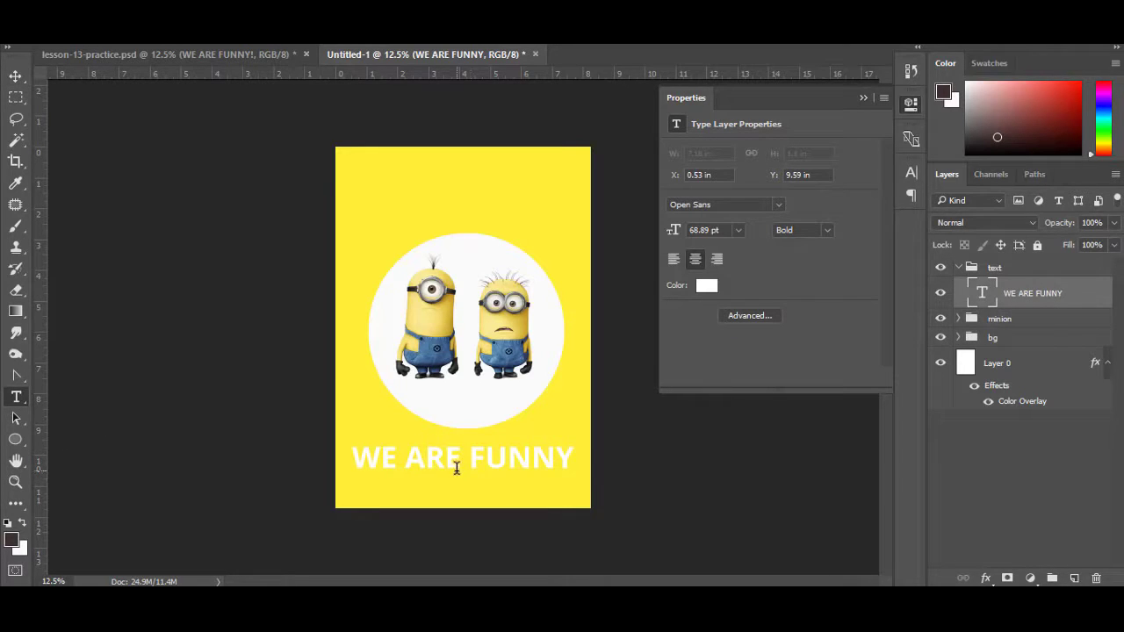
left_click(456, 462)
key("ctrl+a")
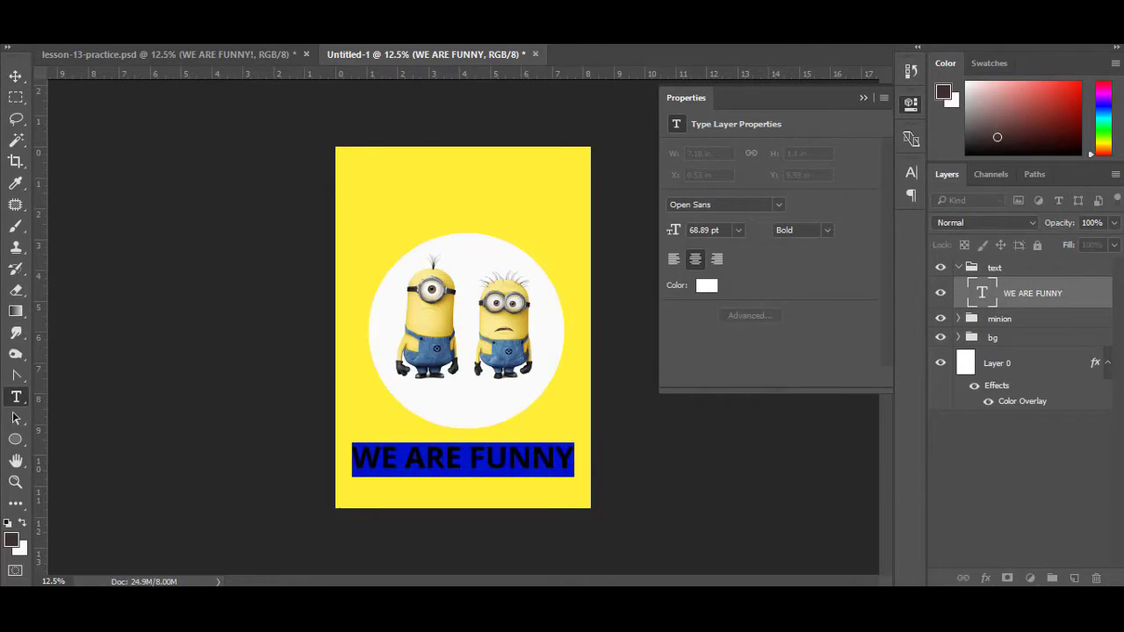
left_click(705, 285)
- Try blue and yellow text colours, then set the text to near-black #1d1919
left_click(501, 345)
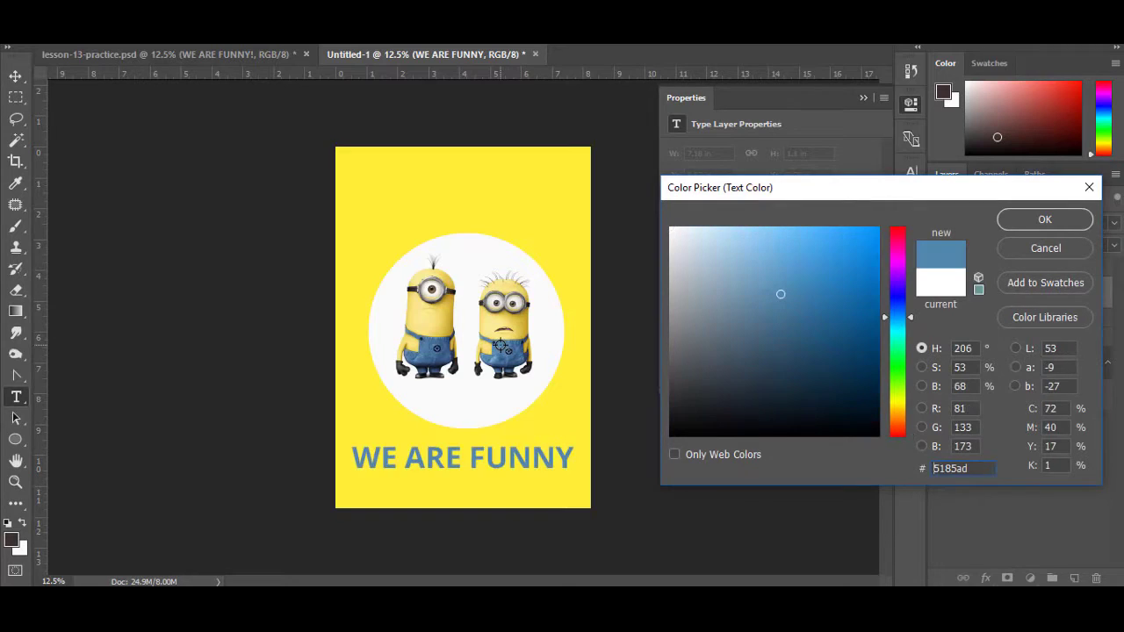
left_click(447, 357)
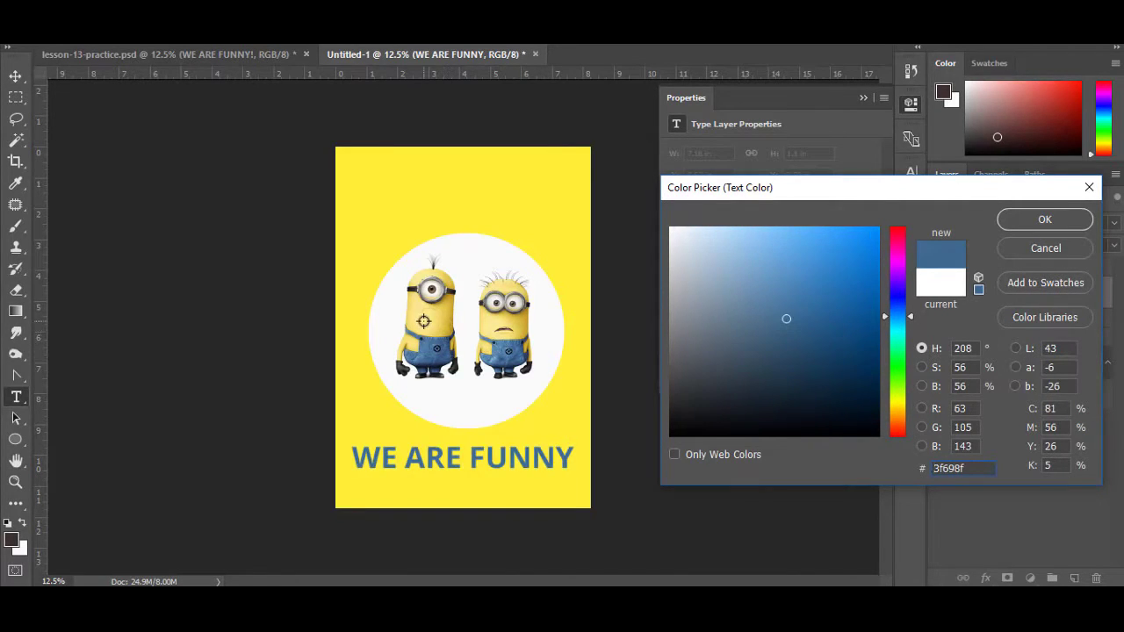
left_click(425, 320)
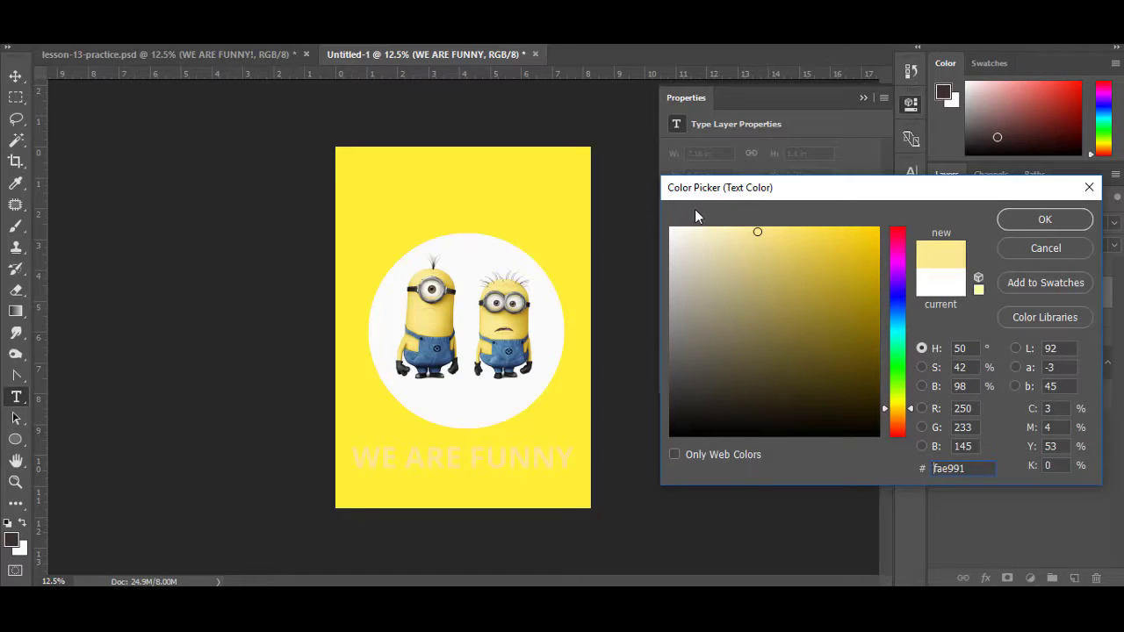
left_click(494, 301)
left_click(695, 413)
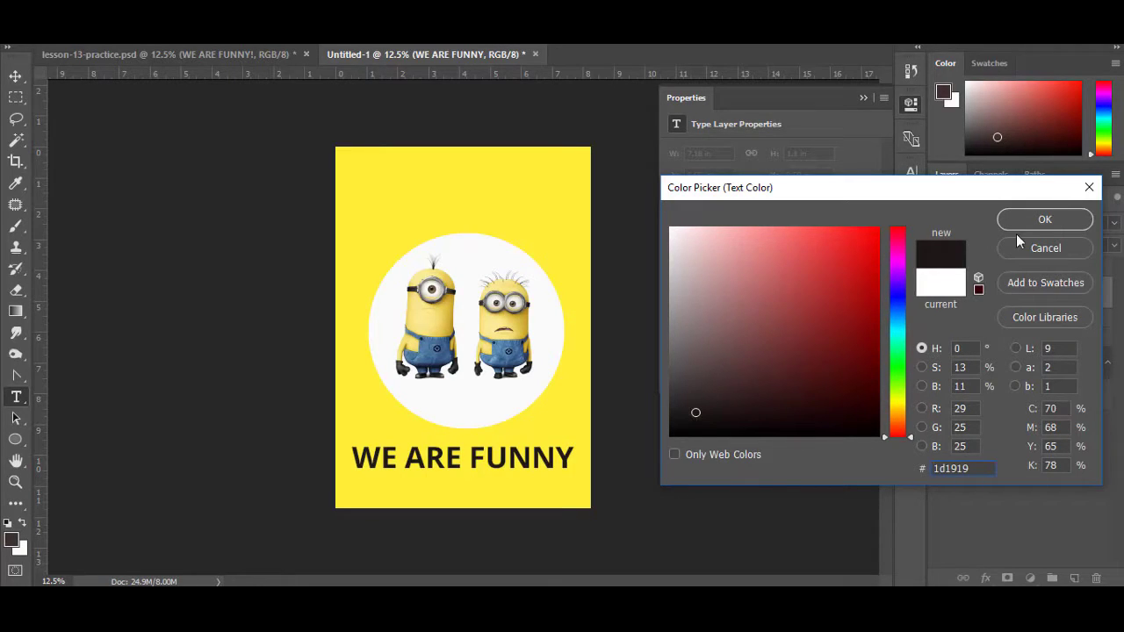
left_click(1045, 219)
left_click(15, 75)
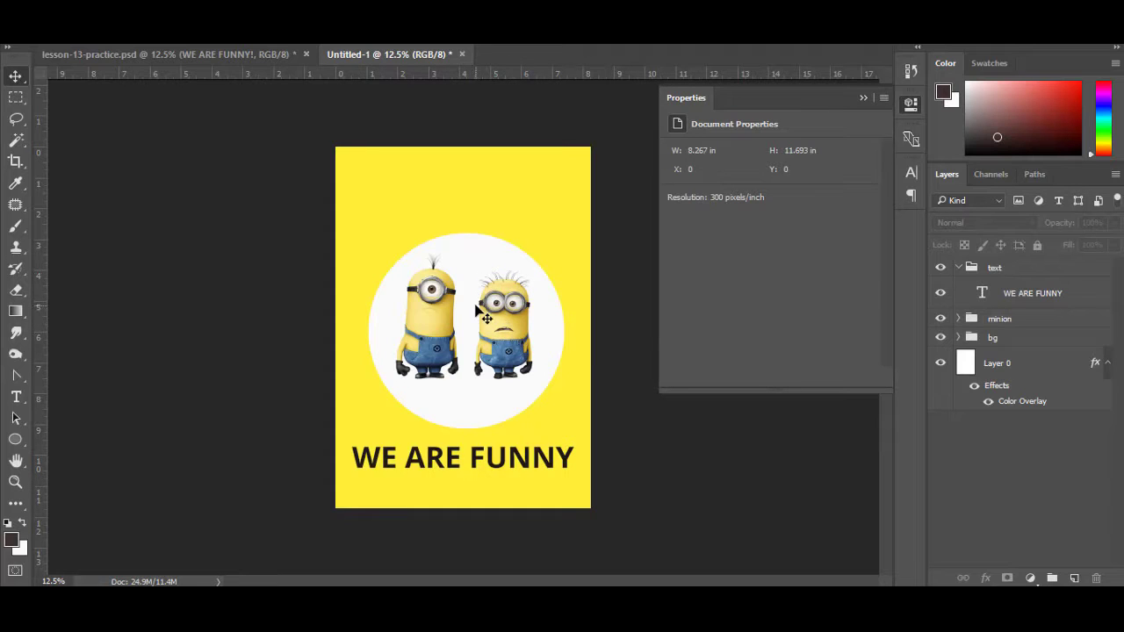
left_click(17, 441)
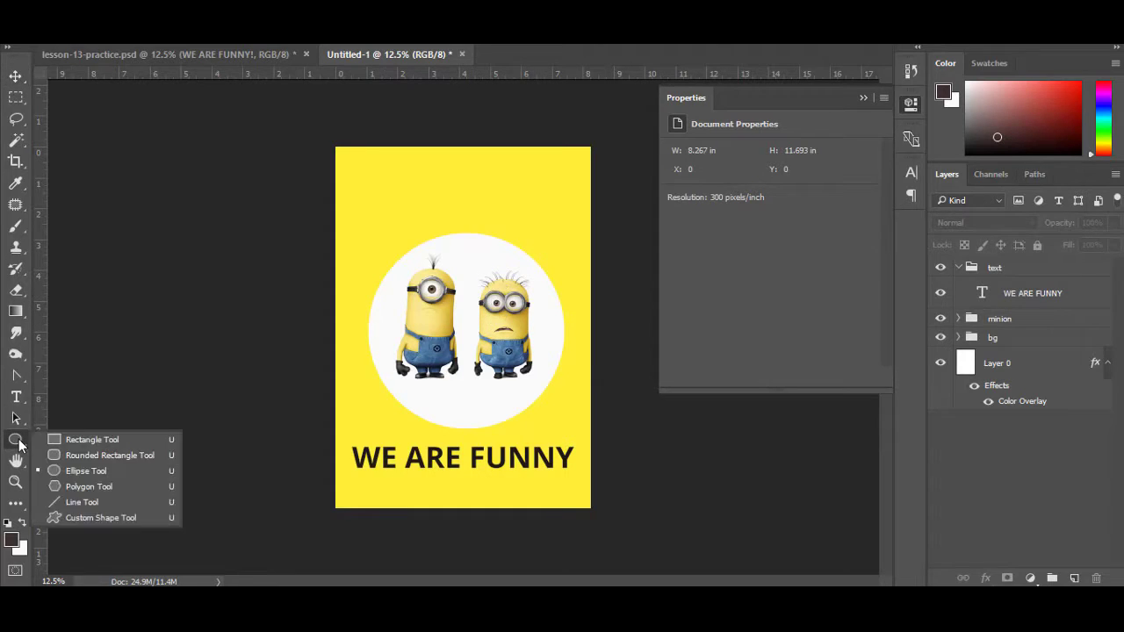
left_click(16, 76)
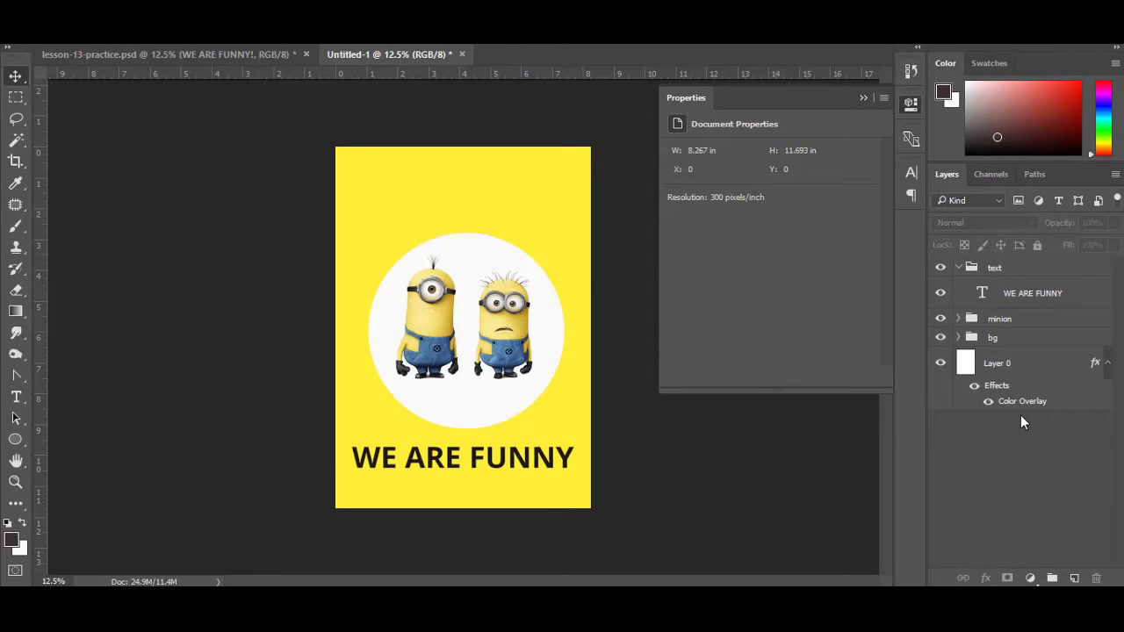
left_click(1011, 270)
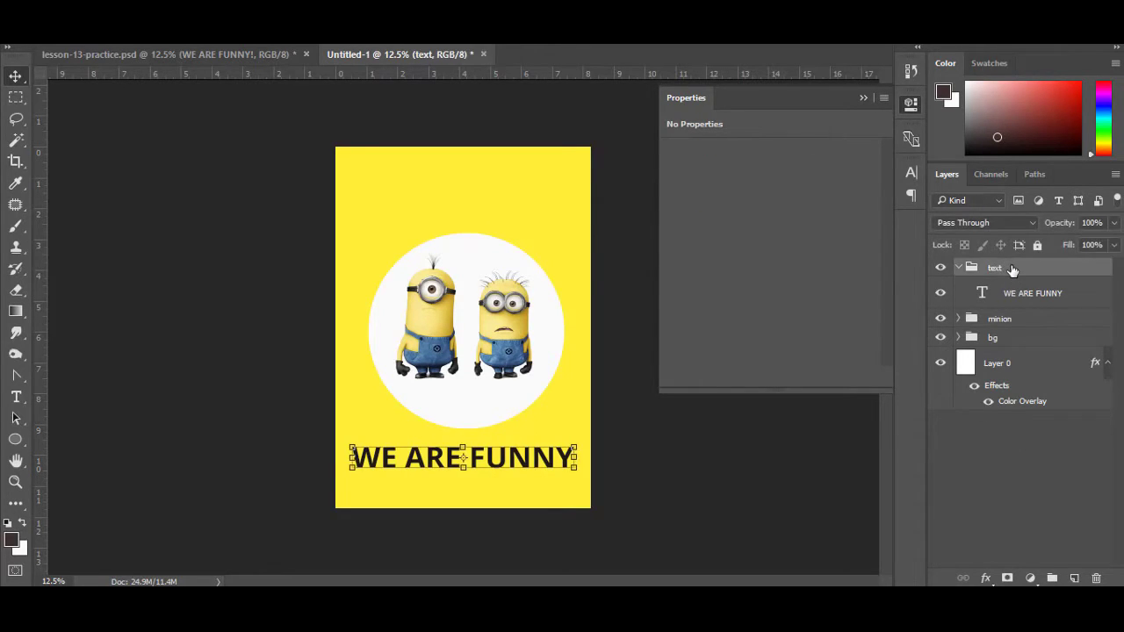